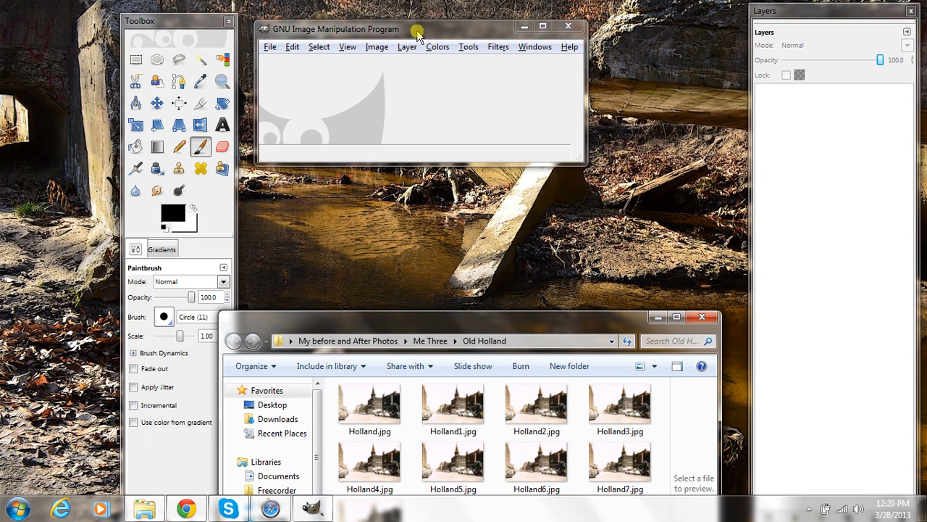
Open Holland.jpg from the Old Holland folder in GIMP and convert its embedded profile to the RGB working space.
{"action": "left_click_drag", "start_coordinate": [418, 34], "coordinate": [448, 30]}
{"action": "left_click", "coordinate": [373, 403]}
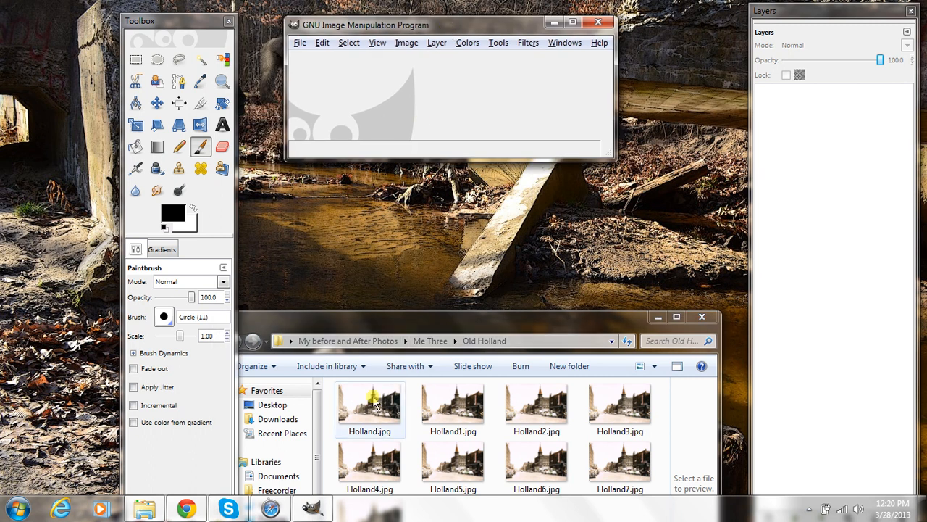
{"action": "left_click_drag", "start_coordinate": [373, 403], "coordinate": [415, 86]}
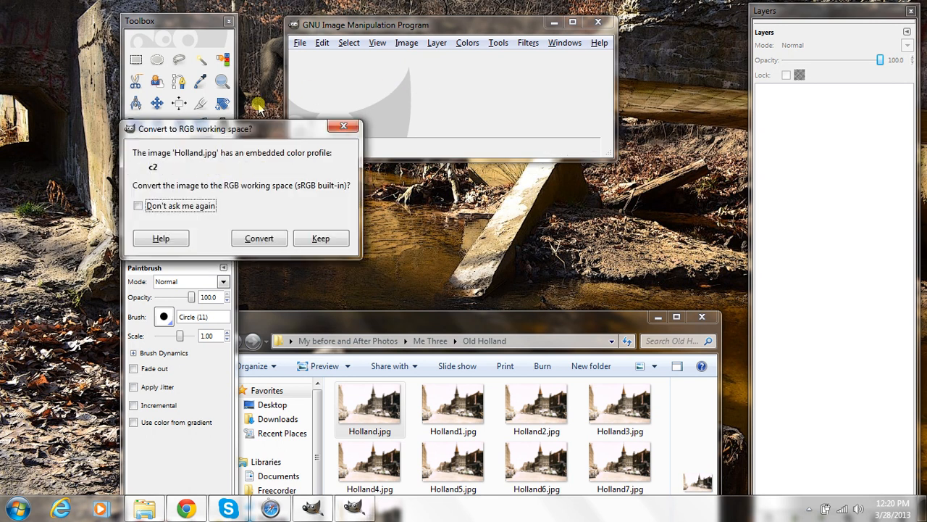
{"action": "left_click", "coordinate": [260, 240]}
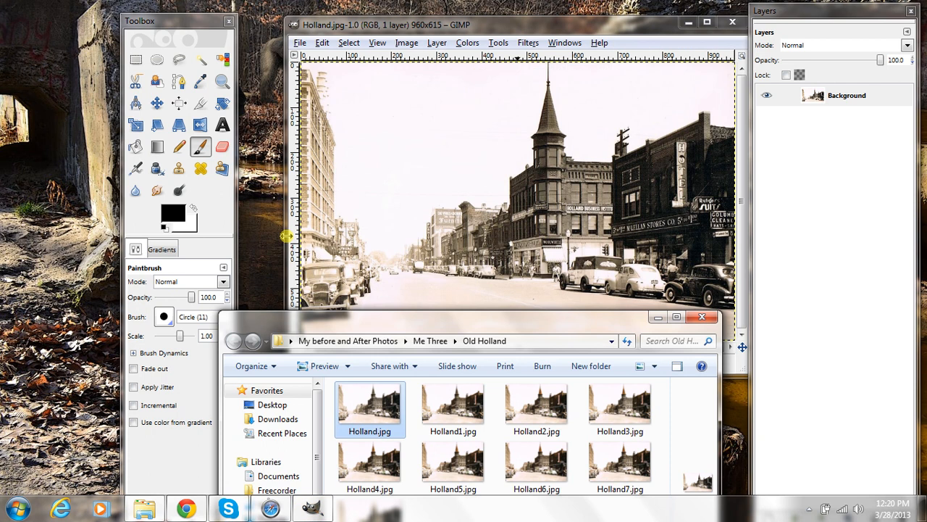
Rearrange the image window and the Old Holland folder window so the whole street photo is uncovered.
{"action": "left_click", "coordinate": [493, 24]}
{"action": "left_click_drag", "start_coordinate": [493, 24], "coordinate": [463, 23]}
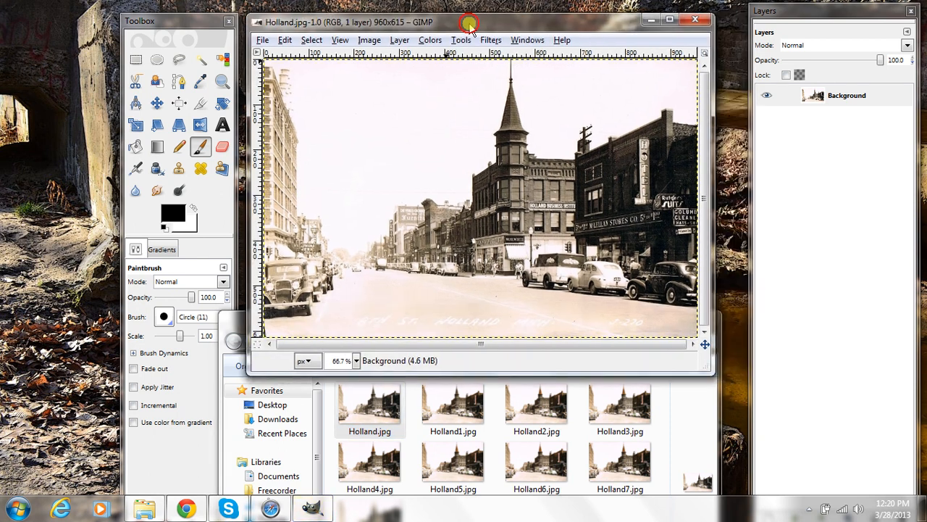
{"action": "left_click", "coordinate": [235, 318]}
{"action": "left_click_drag", "start_coordinate": [235, 318], "coordinate": [235, 397]}
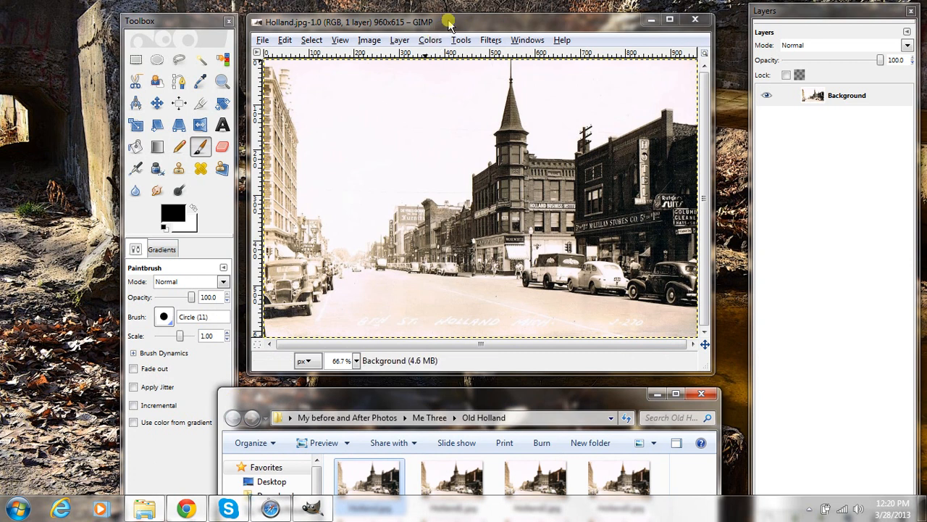
Set the foreground color to the saved pale green acd2b1.
{"action": "left_click", "coordinate": [169, 213]}
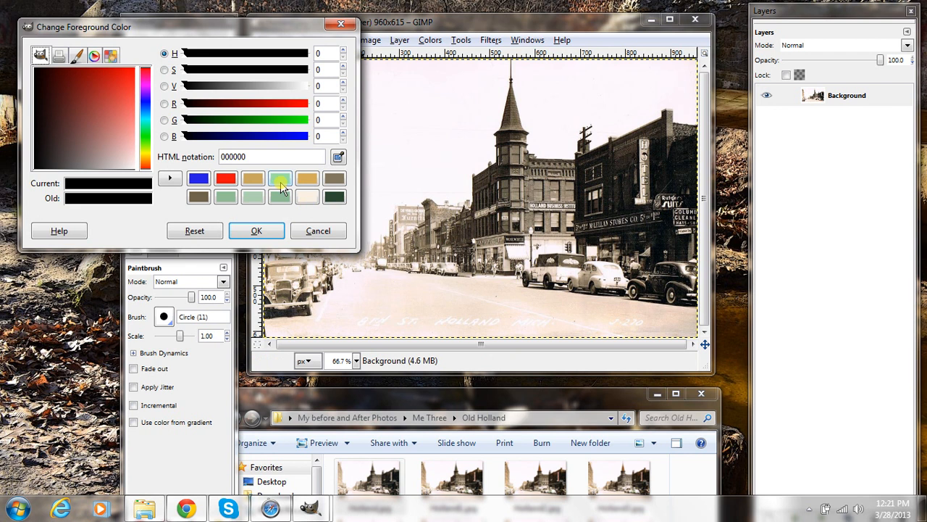
{"action": "left_click", "coordinate": [227, 198]}
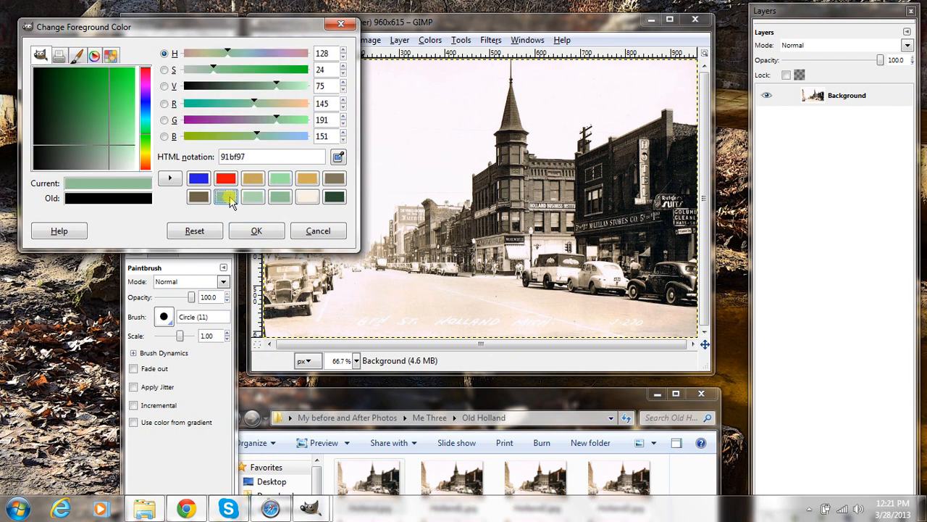
{"action": "left_click", "coordinate": [252, 200]}
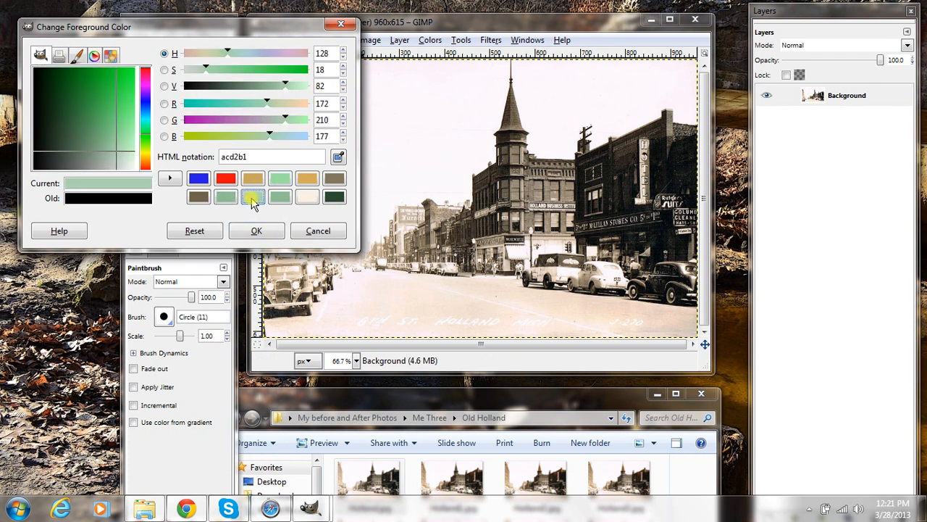
{"action": "left_click", "coordinate": [257, 232]}
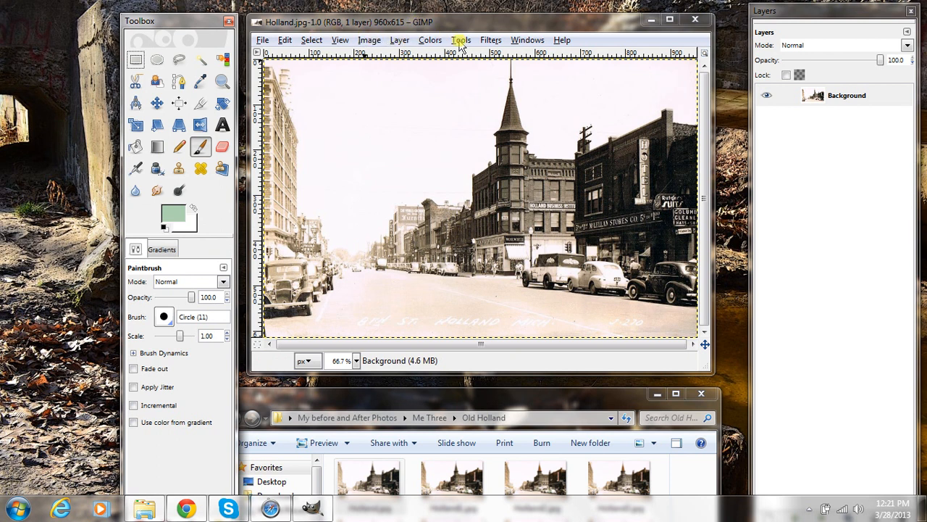
Create a 960 x 615 px layer named Car, filled with the foreground color.
{"action": "left_click", "coordinate": [400, 40]}
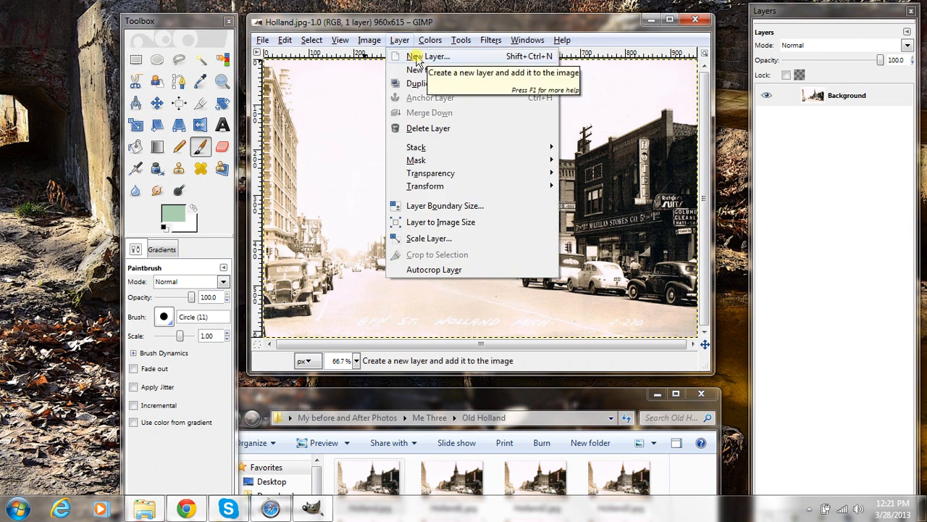
{"action": "left_click", "coordinate": [426, 58]}
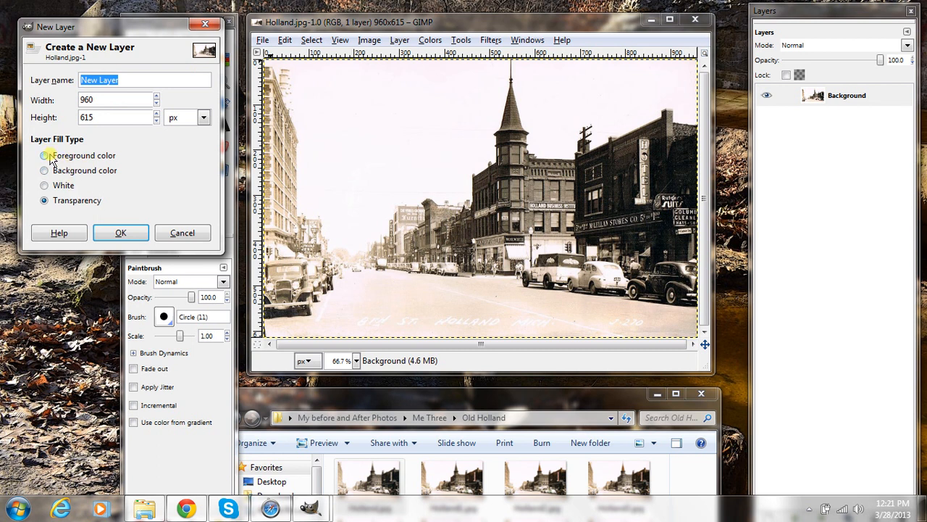
{"action": "left_click", "coordinate": [46, 156]}
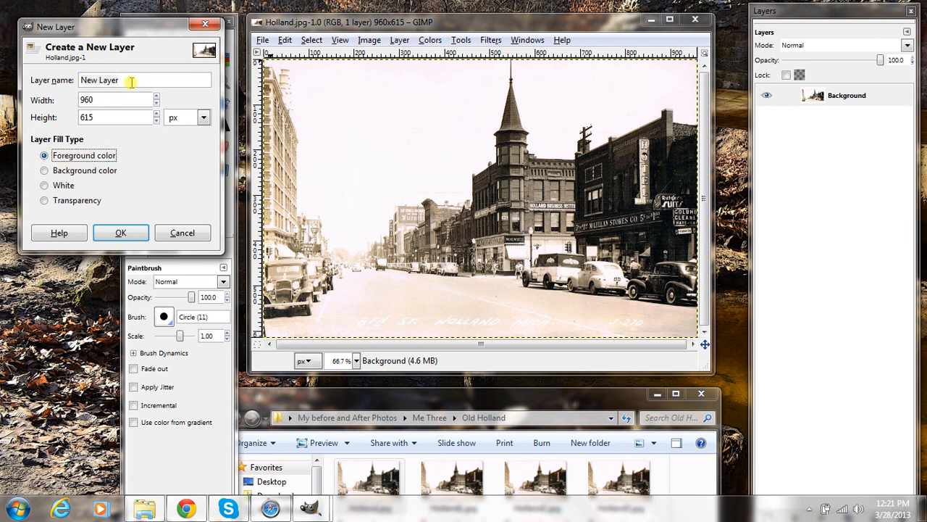
{"action": "left_click_drag", "start_coordinate": [131, 83], "coordinate": [73, 79]}
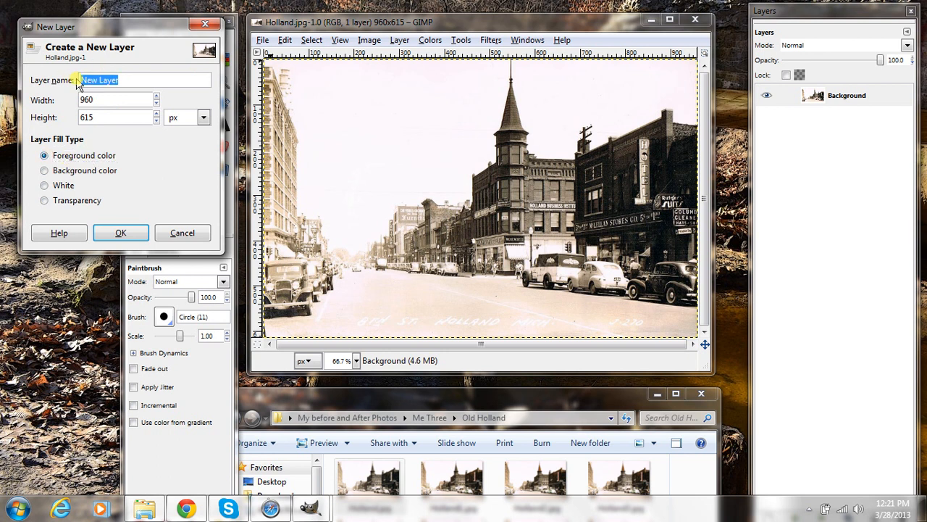
{"action": "type", "text": "Car"}
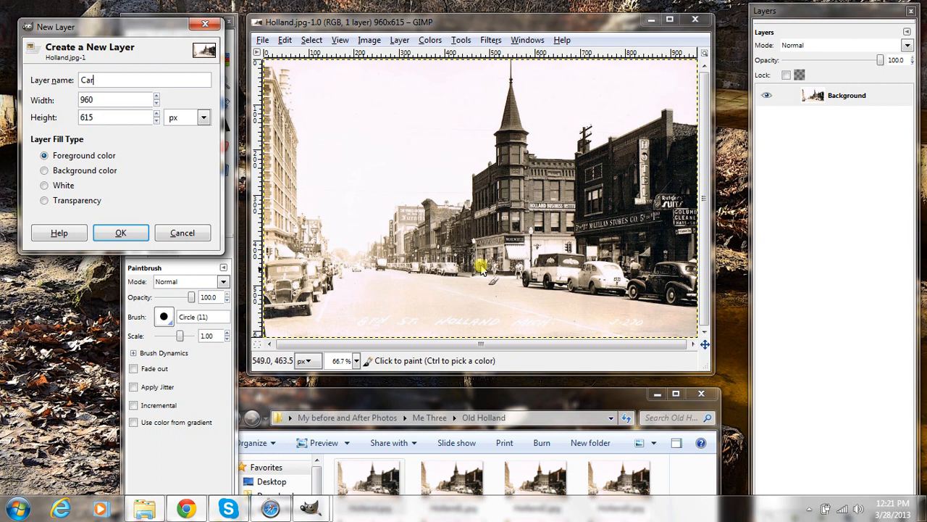
{"action": "left_click", "coordinate": [123, 232]}
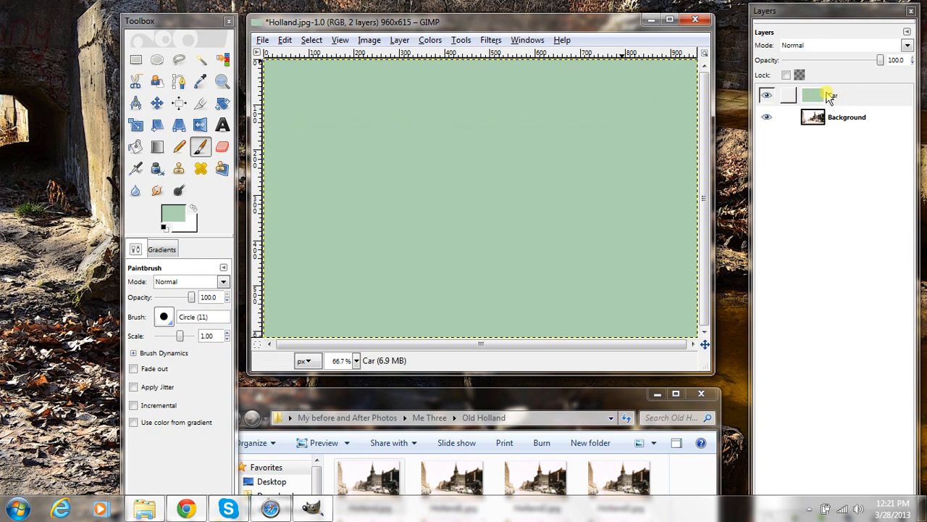
Add a black (full transparency) mask to the Car layer and set the layer's mode to Overlay.
{"action": "right_click", "coordinate": [828, 98]}
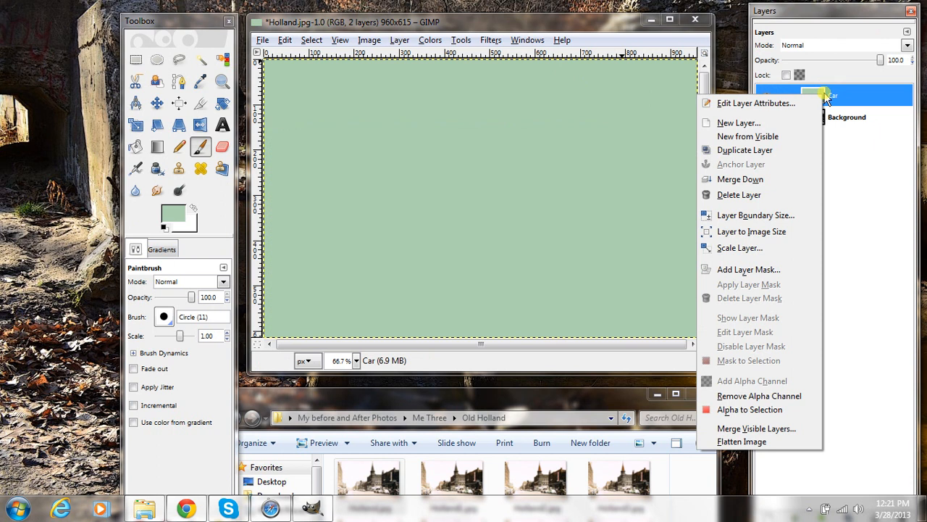
{"action": "left_click", "coordinate": [751, 273]}
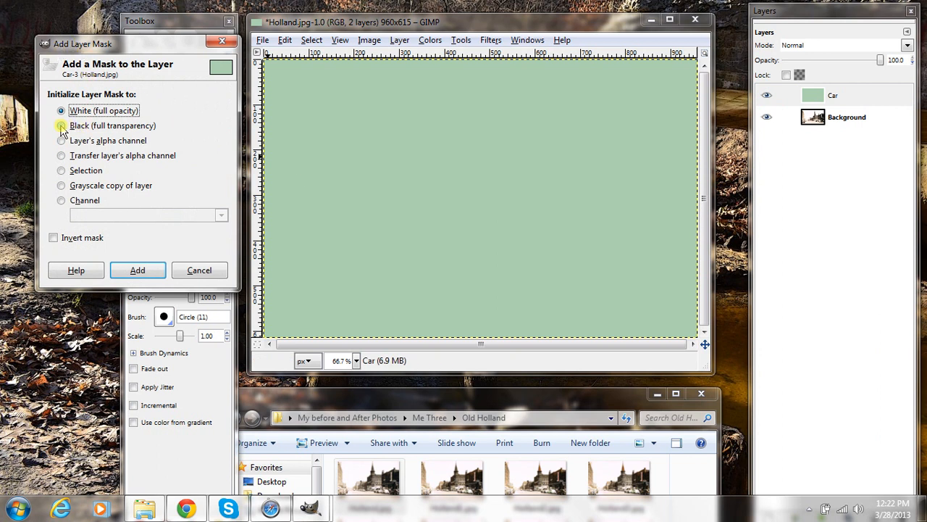
{"action": "left_click", "coordinate": [63, 126]}
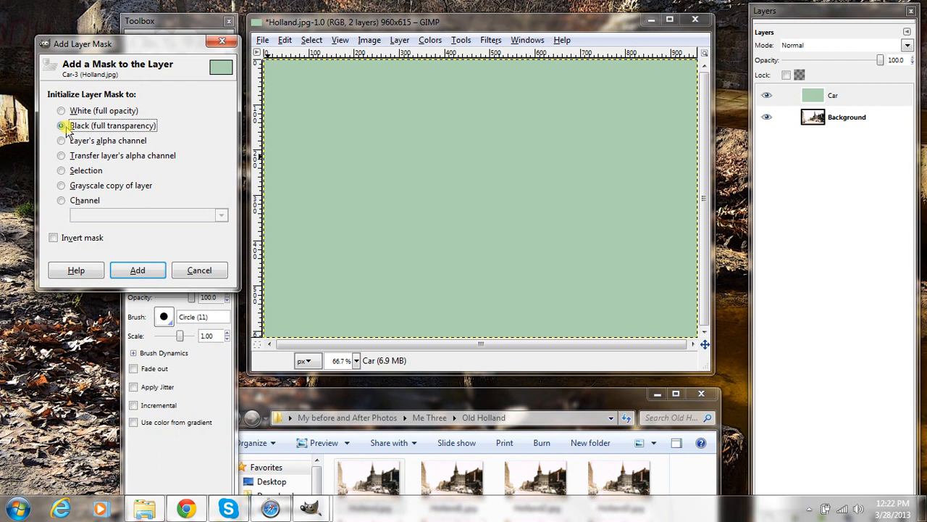
{"action": "left_click", "coordinate": [139, 272]}
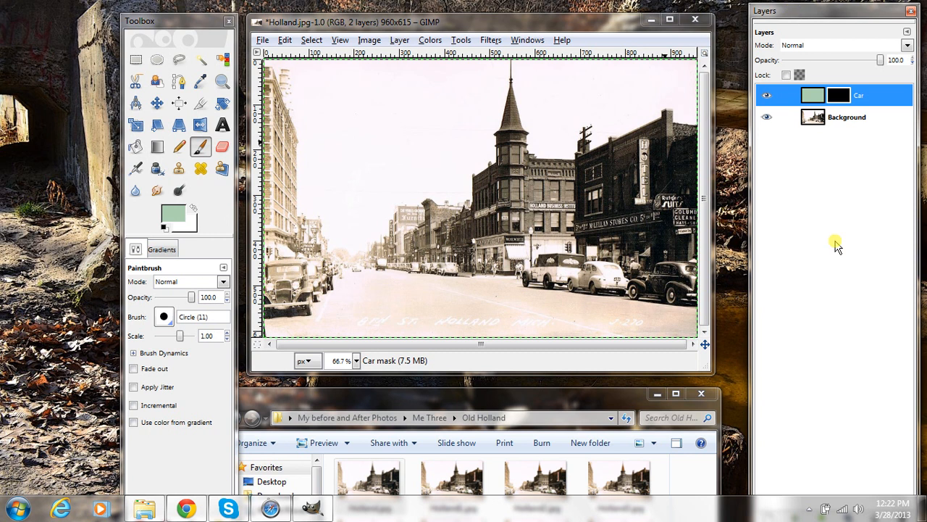
{"action": "left_click", "coordinate": [907, 45]}
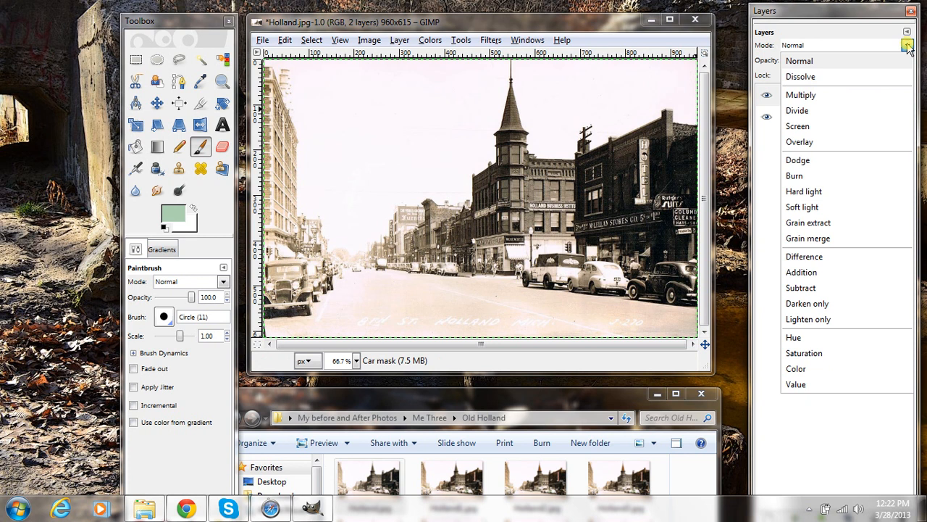
{"action": "left_click", "coordinate": [806, 142]}
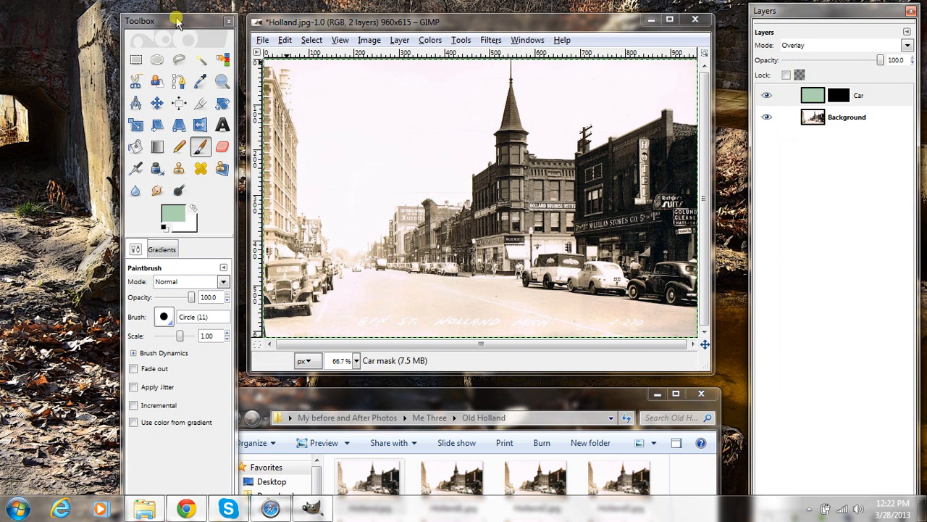
With the Eraser at scale 0.91, erase the Car mask over the light sedan's front fender, doors and rear fender to reveal the green.
{"action": "left_click_drag", "start_coordinate": [178, 20], "coordinate": [147, 14]}
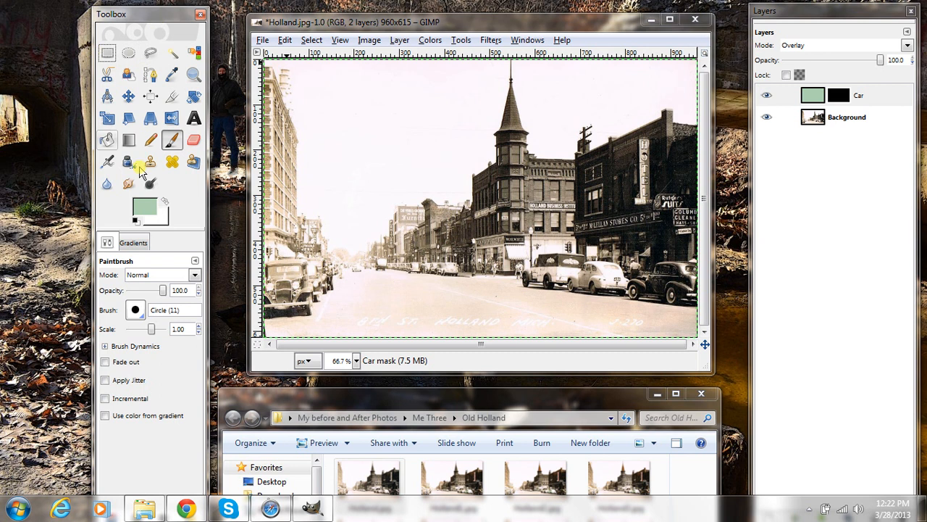
{"action": "left_click", "coordinate": [194, 142]}
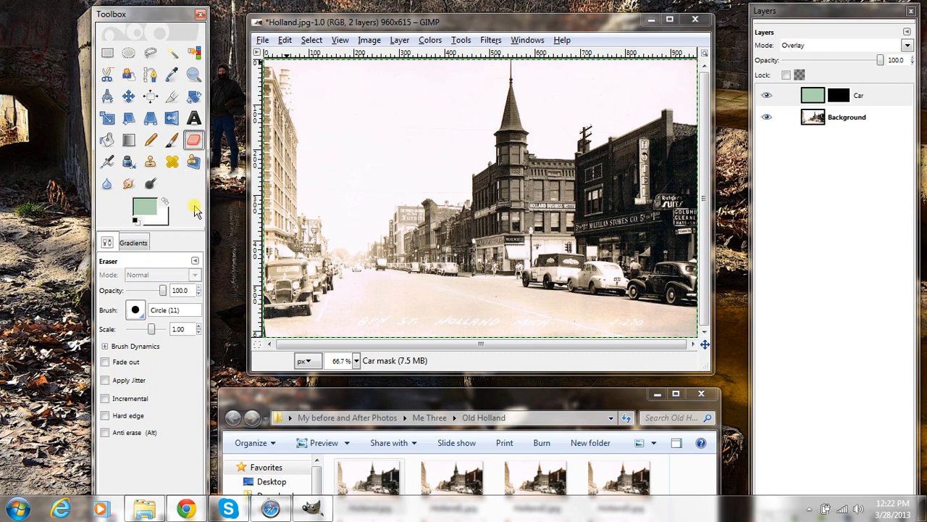
{"action": "left_click", "coordinate": [357, 362]}
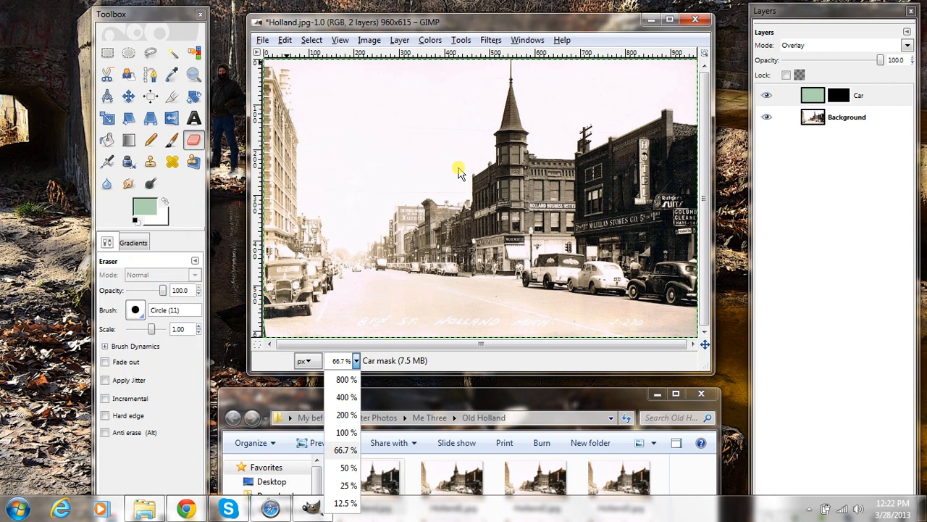
{"action": "left_click", "coordinate": [346, 397]}
{"action": "left_click_drag", "start_coordinate": [507, 347], "coordinate": [595, 346]}
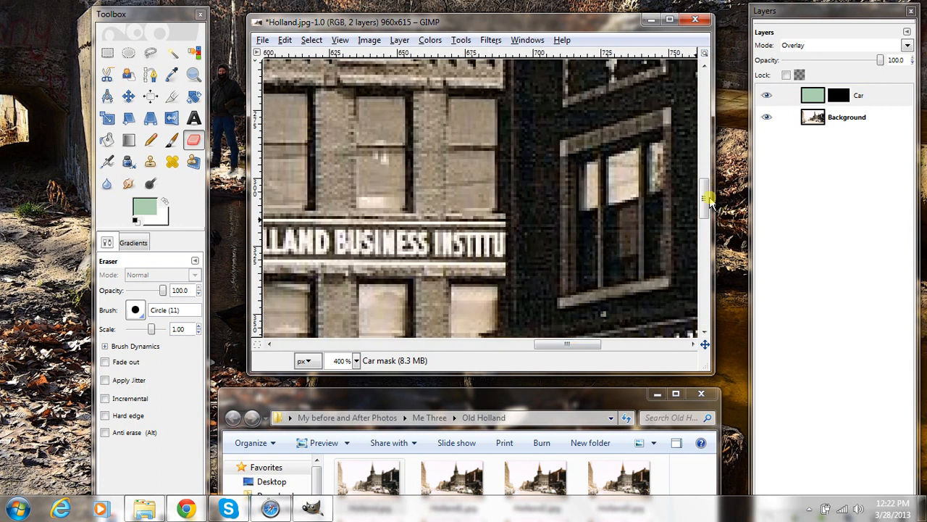
{"action": "left_click_drag", "start_coordinate": [704, 197], "coordinate": [635, 311]}
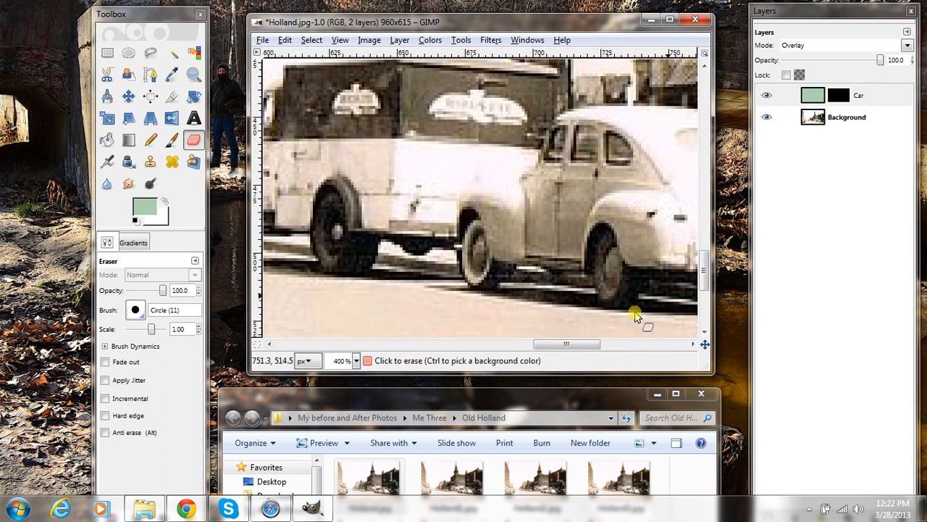
{"action": "left_click_drag", "start_coordinate": [586, 348], "coordinate": [604, 348]}
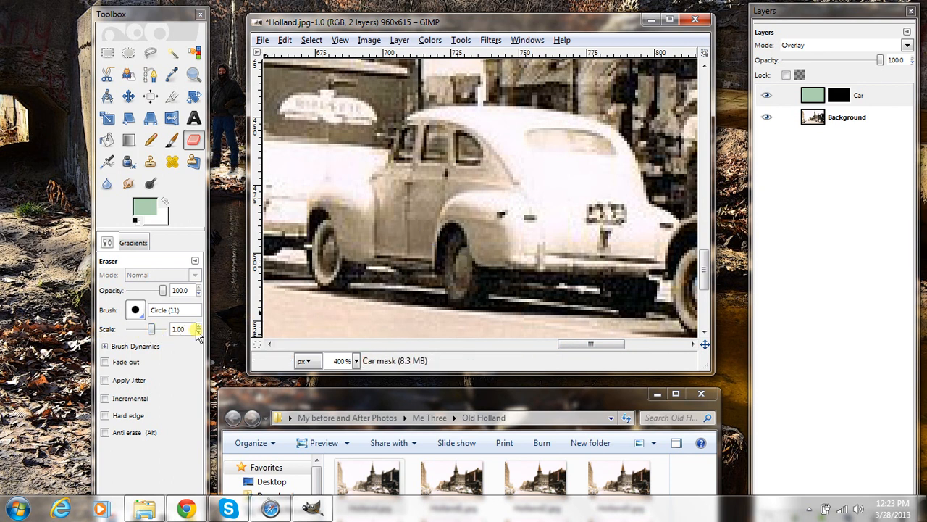
{"action": "left_click_drag", "start_coordinate": [150, 330], "coordinate": [166, 331]}
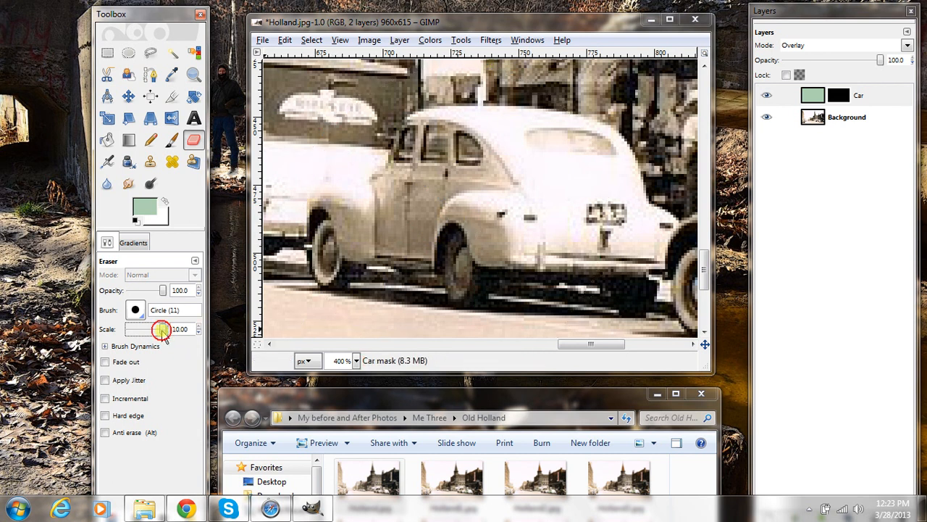
{"action": "left_click_drag", "start_coordinate": [162, 331], "coordinate": [150, 332]}
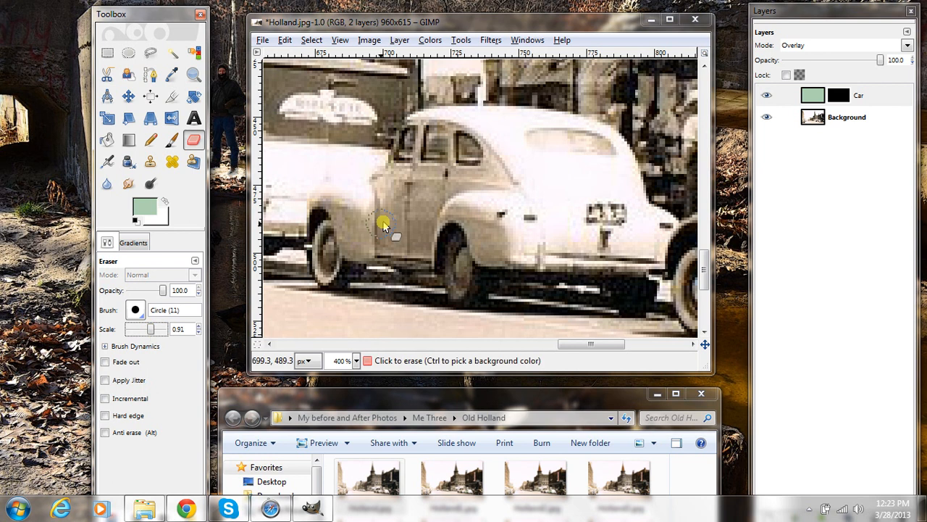
{"action": "mouse_move", "coordinate": [369, 216]}
{"action": "left_mouse_down"}
{"action": "mouse_move", "coordinate": [386, 200]}
{"action": "mouse_move", "coordinate": [358, 209]}
{"action": "mouse_move", "coordinate": [361, 247]}
{"action": "left_mouse_up"}
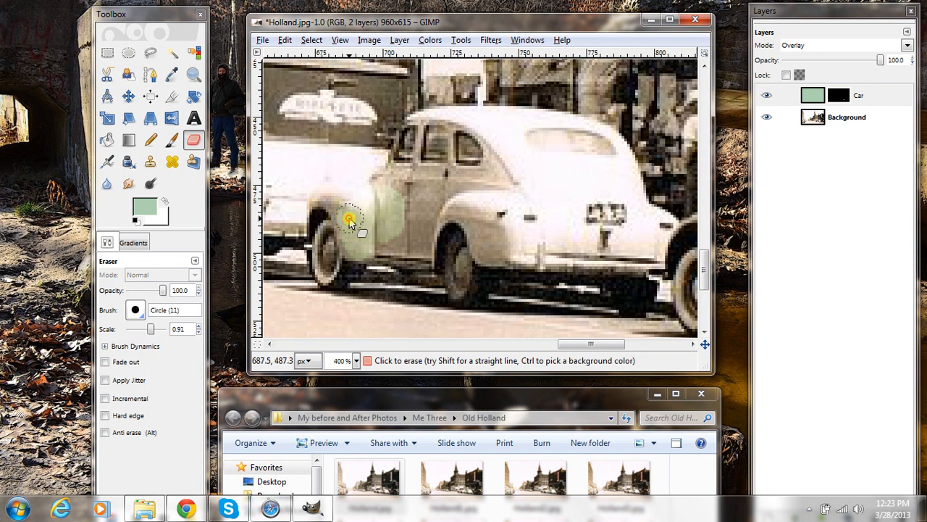
{"action": "mouse_move", "coordinate": [349, 220]}
{"action": "left_mouse_down"}
{"action": "mouse_move", "coordinate": [354, 247]}
{"action": "mouse_move", "coordinate": [343, 208]}
{"action": "mouse_move", "coordinate": [418, 207]}
{"action": "mouse_move", "coordinate": [428, 191]}
{"action": "mouse_move", "coordinate": [389, 190]}
{"action": "mouse_move", "coordinate": [486, 196]}
{"action": "mouse_move", "coordinate": [443, 188]}
{"action": "left_mouse_up"}
{"action": "mouse_move", "coordinate": [434, 184]}
{"action": "left_mouse_down"}
{"action": "mouse_move", "coordinate": [383, 188]}
{"action": "mouse_move", "coordinate": [468, 211]}
{"action": "mouse_move", "coordinate": [496, 252]}
{"action": "mouse_move", "coordinate": [506, 251]}
{"action": "mouse_move", "coordinate": [499, 207]}
{"action": "left_mouse_up"}
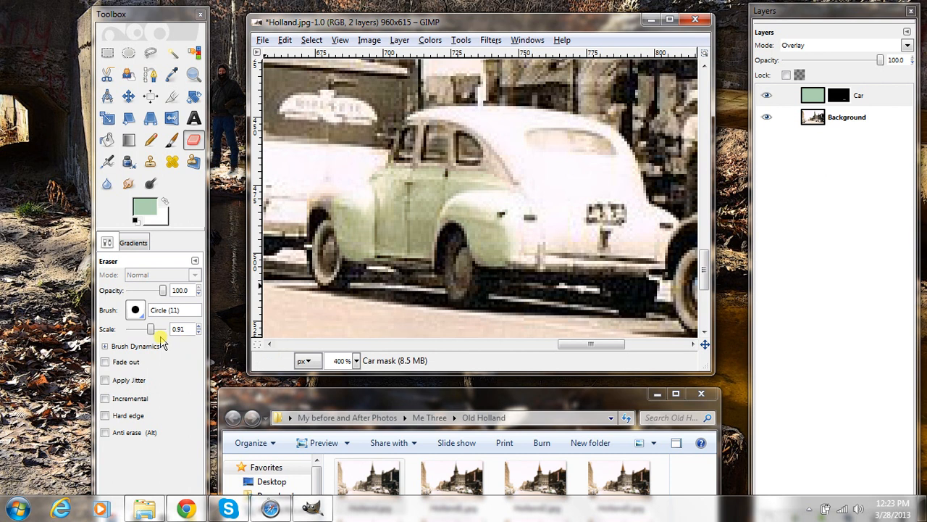
With the Eraser at scale 0.19, erase the Car mask along the sedan's window frames, pillars and rear roof edge.
{"action": "left_click_drag", "start_coordinate": [145, 328], "coordinate": [142, 328]}
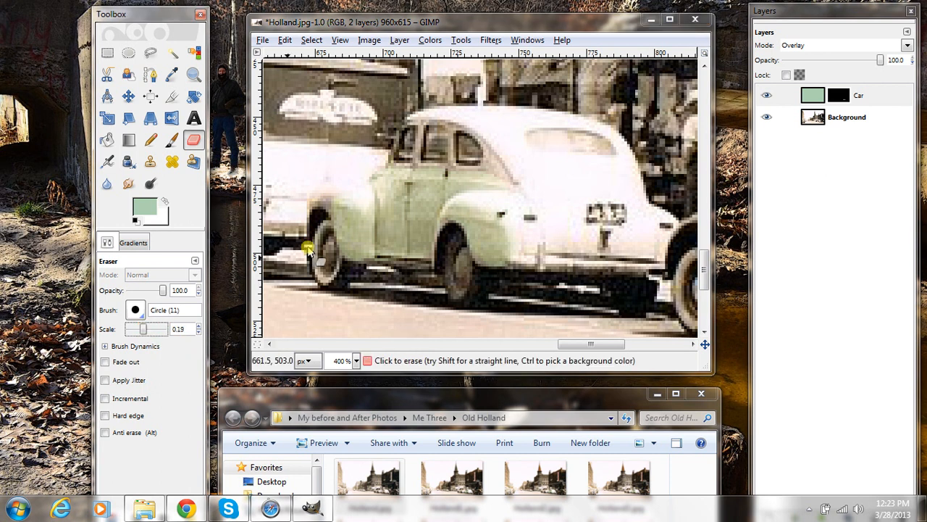
{"action": "left_click", "coordinate": [327, 205]}
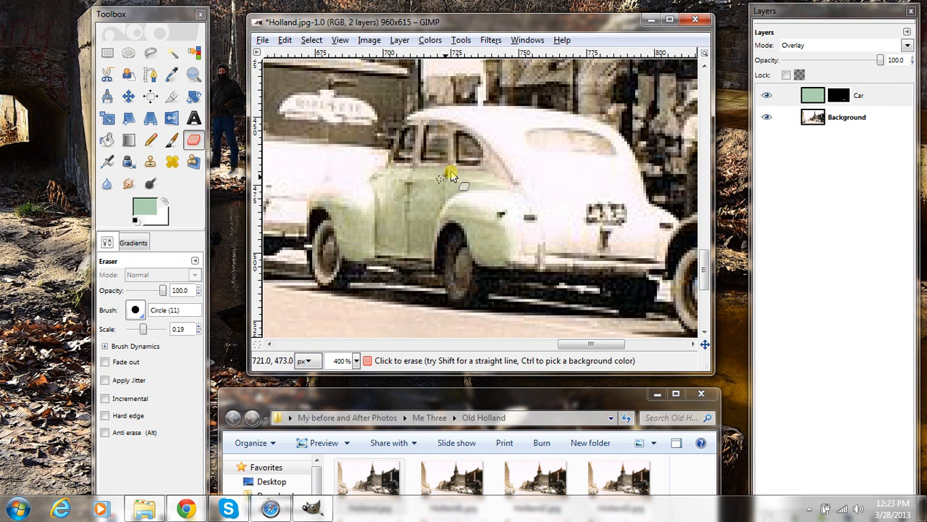
{"action": "left_click", "coordinate": [422, 125]}
{"action": "mouse_move", "coordinate": [422, 125]}
{"action": "left_mouse_down"}
{"action": "mouse_move", "coordinate": [413, 142]}
{"action": "mouse_move", "coordinate": [423, 174]}
{"action": "mouse_move", "coordinate": [448, 137]}
{"action": "left_mouse_up"}
{"action": "left_click", "coordinate": [467, 174]}
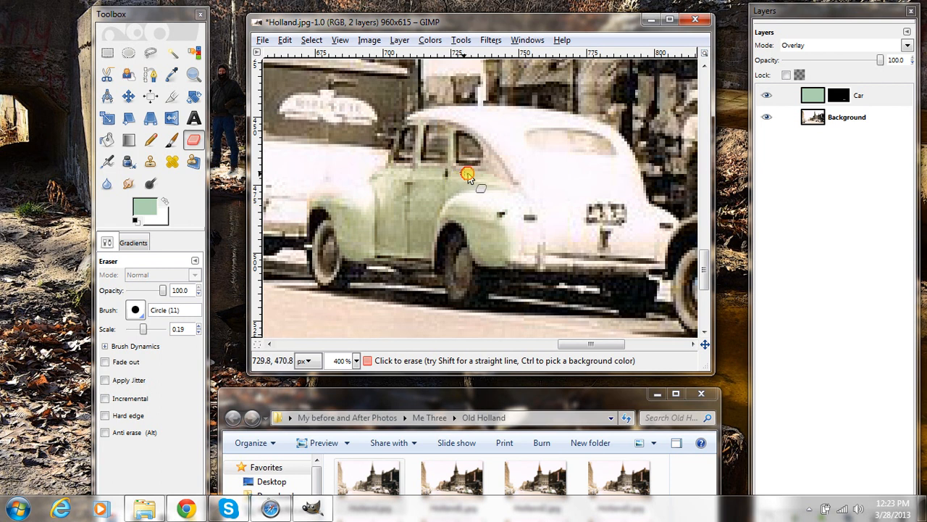
{"action": "left_click", "coordinate": [466, 128]}
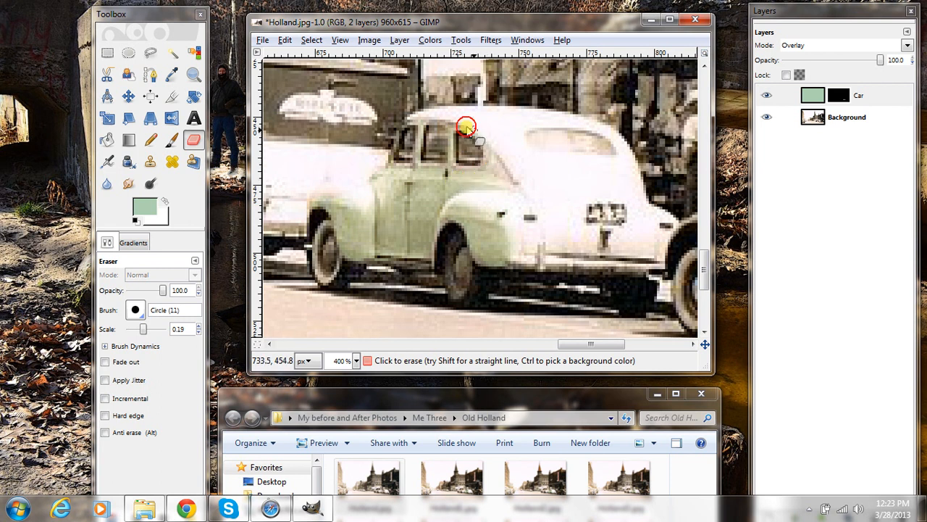
{"action": "mouse_move", "coordinate": [466, 128]}
{"action": "left_mouse_down"}
{"action": "mouse_move", "coordinate": [424, 120]}
{"action": "mouse_move", "coordinate": [403, 133]}
{"action": "left_mouse_up"}
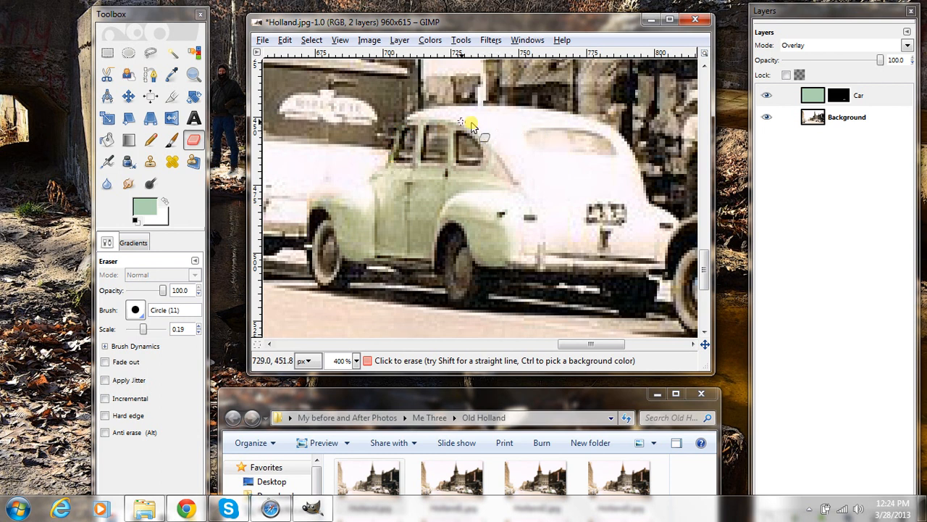
{"action": "left_click", "coordinate": [503, 181]}
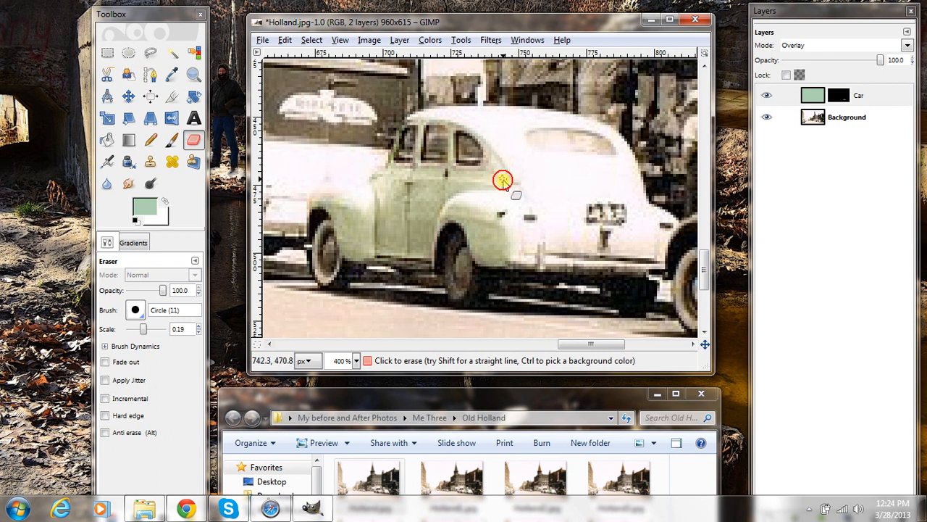
{"action": "mouse_move", "coordinate": [503, 181]}
{"action": "left_mouse_down"}
{"action": "mouse_move", "coordinate": [544, 134]}
{"action": "mouse_move", "coordinate": [581, 126]}
{"action": "mouse_move", "coordinate": [621, 145]}
{"action": "mouse_move", "coordinate": [594, 134]}
{"action": "mouse_move", "coordinate": [621, 151]}
{"action": "mouse_move", "coordinate": [623, 173]}
{"action": "left_mouse_up"}
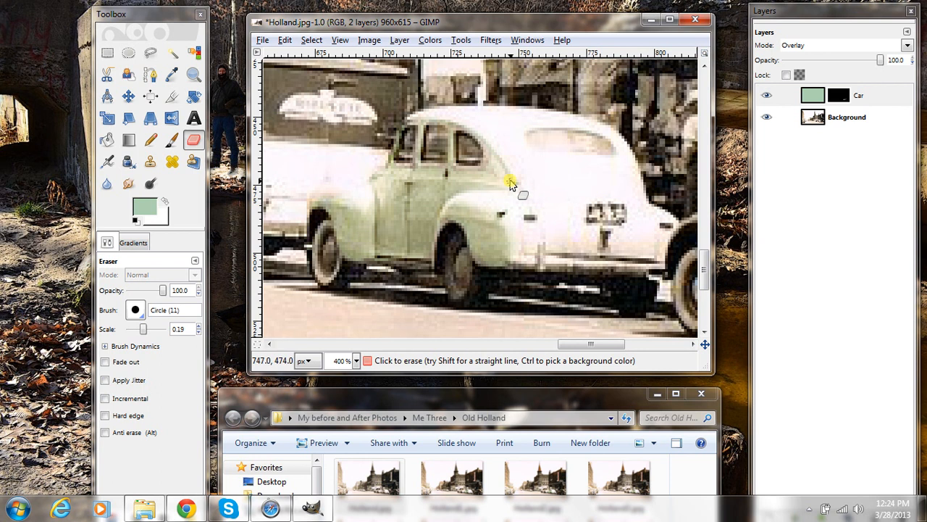
{"action": "left_click", "coordinate": [356, 361]}
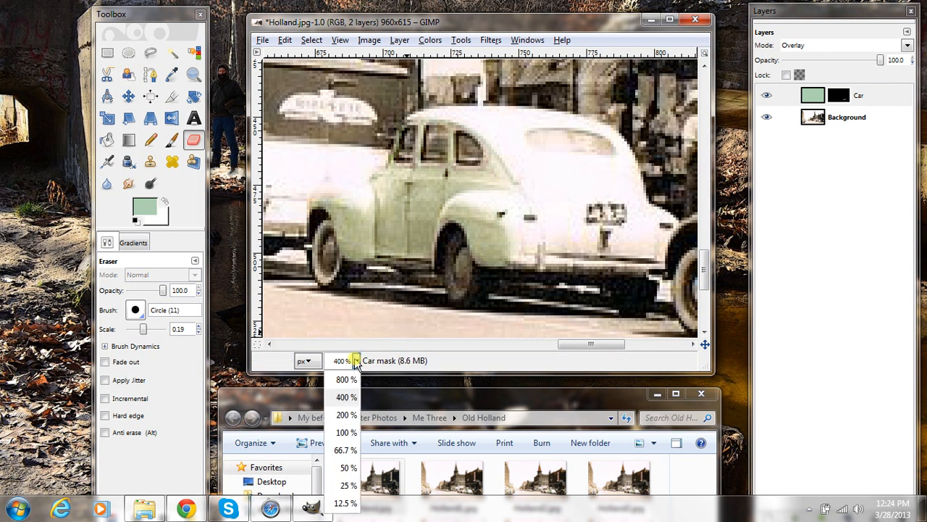
{"action": "left_click", "coordinate": [345, 449]}
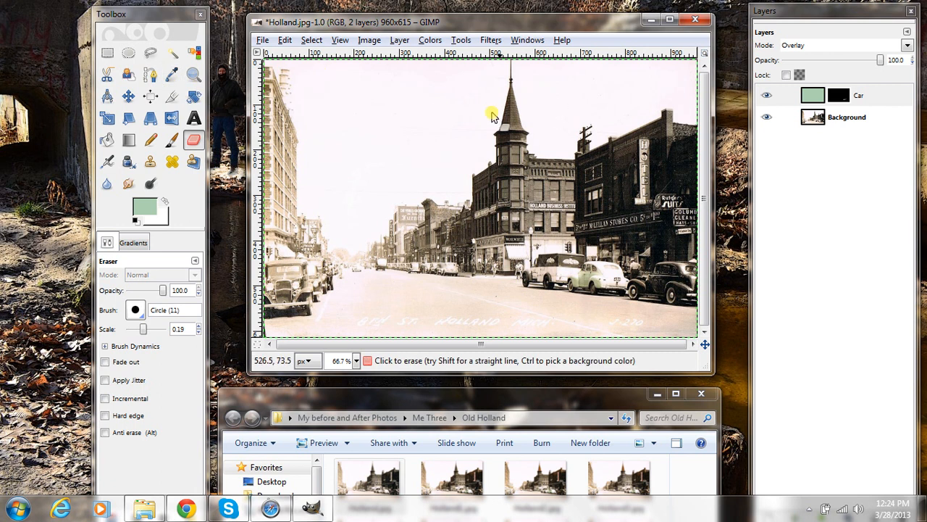
Set the foreground color to golden cf9c30, starting from the saved tan c9a75f.
{"action": "left_click", "coordinate": [141, 209]}
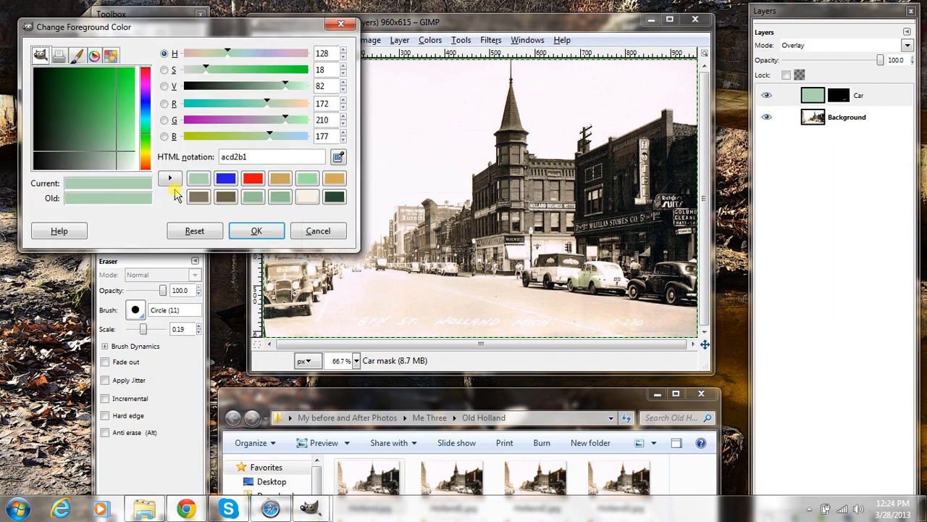
{"action": "left_click", "coordinate": [280, 180]}
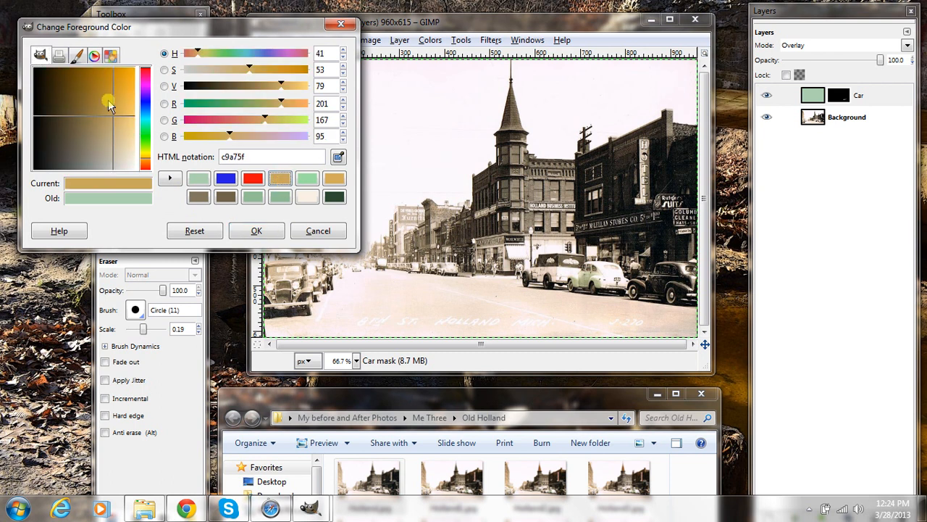
{"action": "left_click_drag", "start_coordinate": [114, 111], "coordinate": [115, 91]}
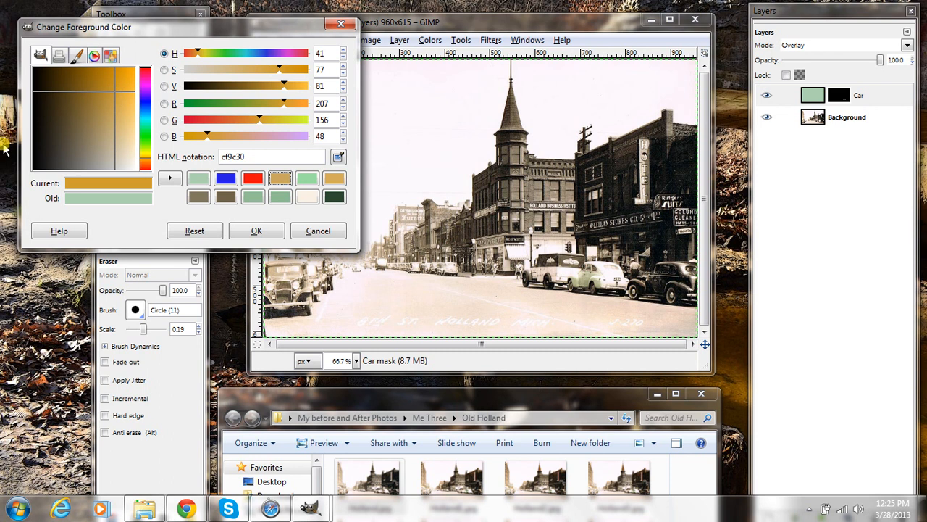
{"action": "left_click", "coordinate": [259, 237]}
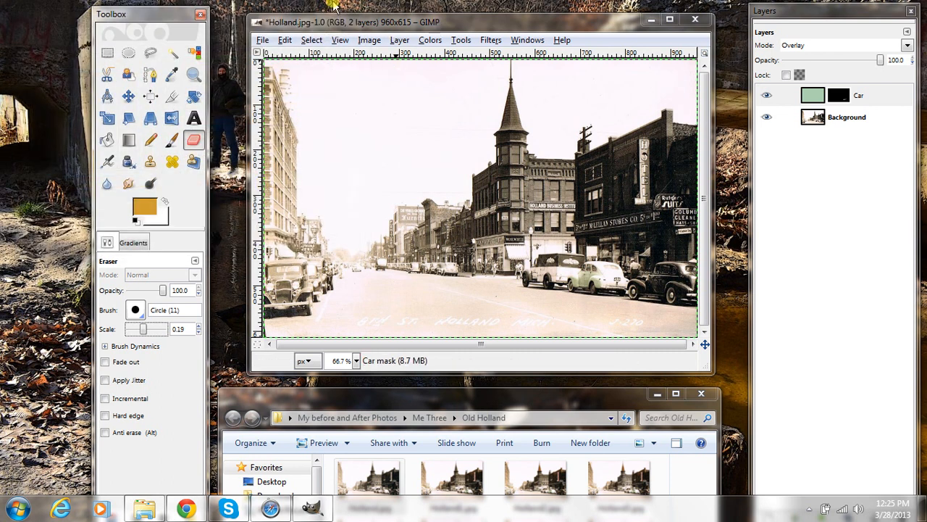
Create a 960 x 615 px layer named Steeple, filled with the foreground color.
{"action": "left_click", "coordinate": [399, 41]}
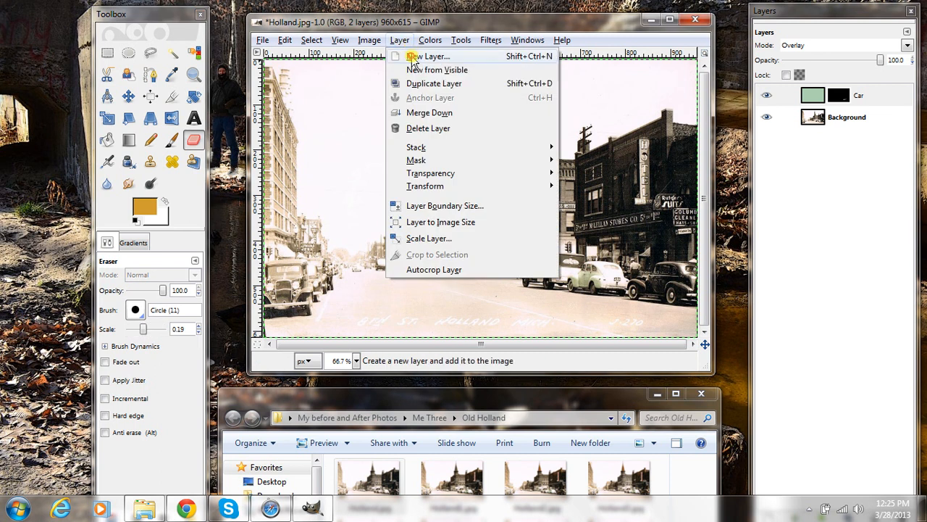
{"action": "left_click", "coordinate": [427, 56]}
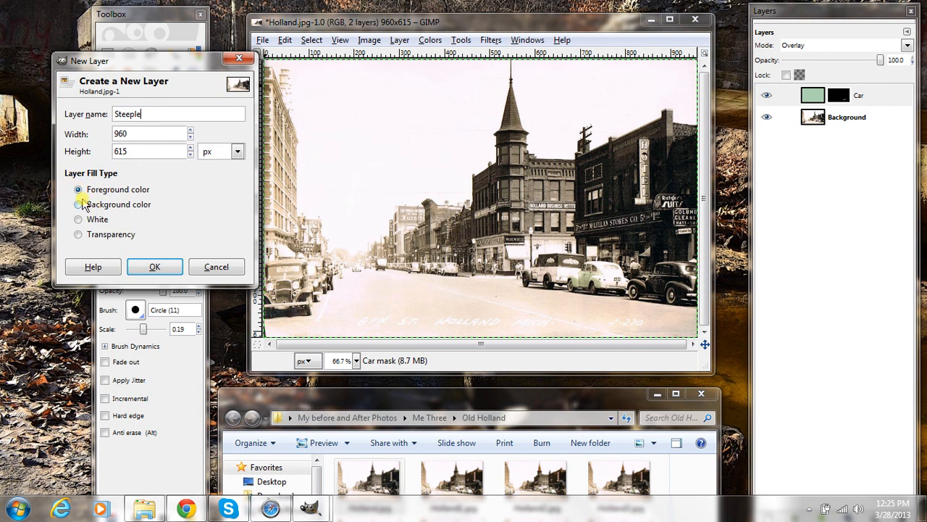
{"action": "left_click", "coordinate": [154, 270]}
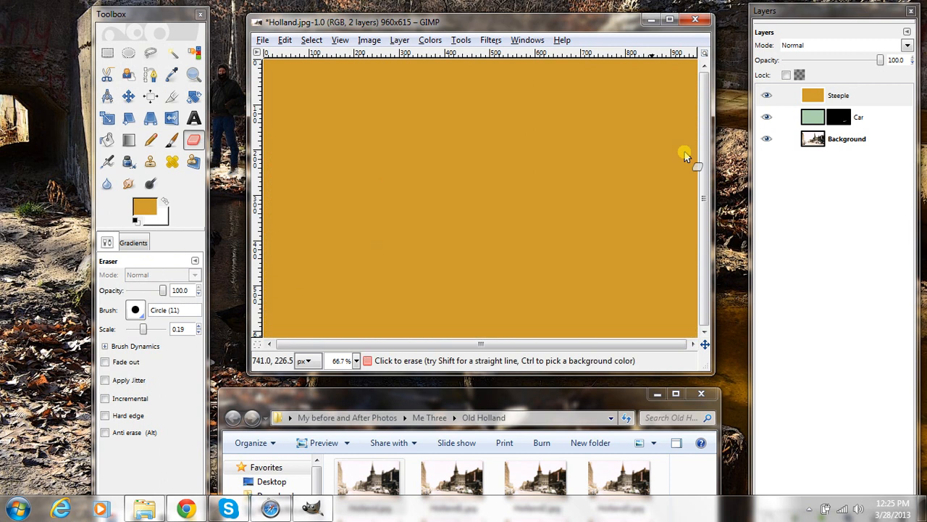
Add a black (full transparency) mask to the Steeple layer and set the layer's mode to Overlay.
{"action": "right_click", "coordinate": [837, 102]}
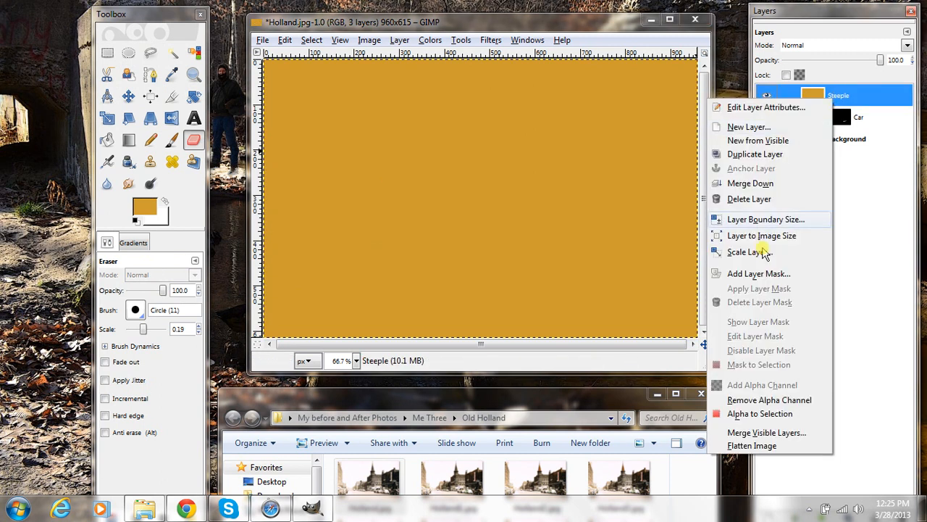
{"action": "left_click", "coordinate": [757, 273]}
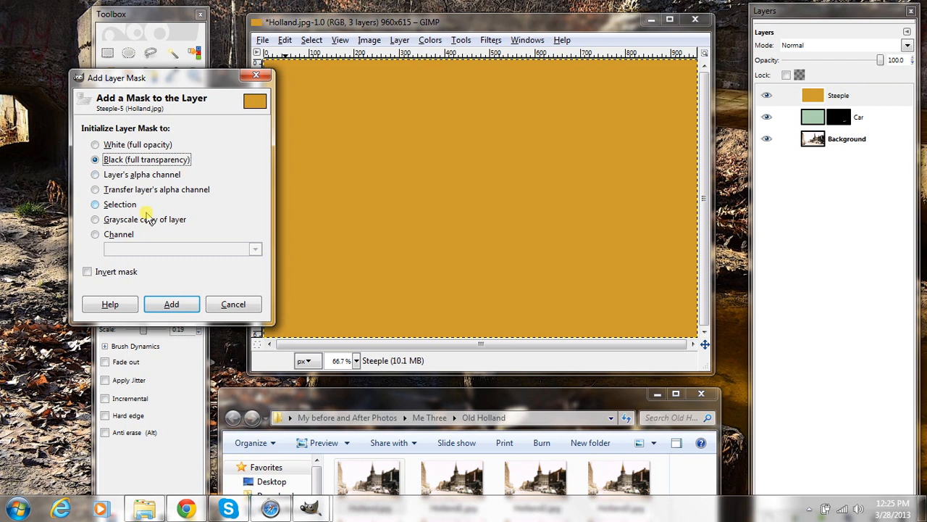
{"action": "left_click", "coordinate": [165, 313]}
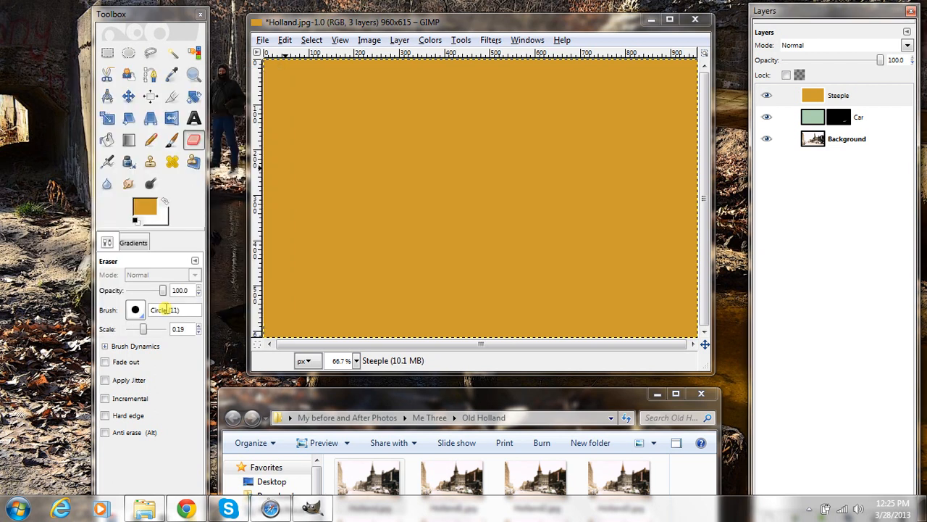
{"action": "left_click", "coordinate": [907, 45]}
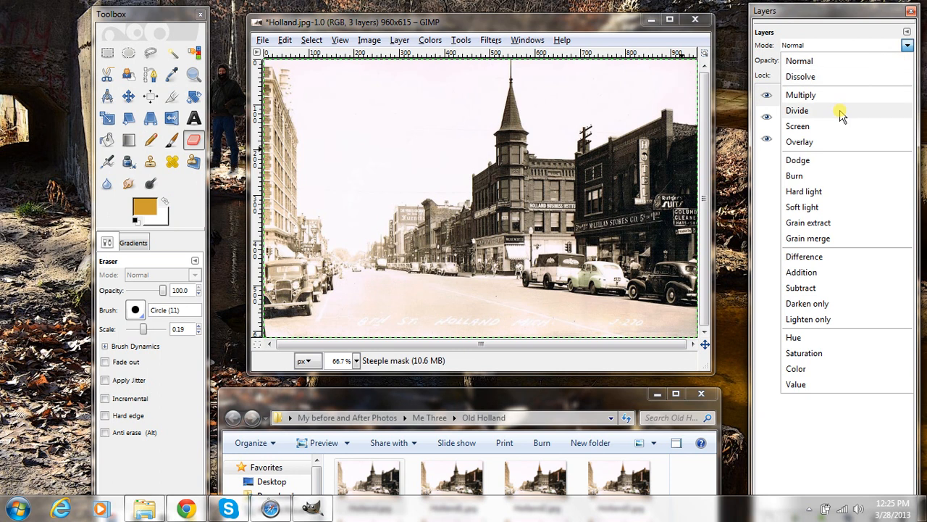
{"action": "left_click", "coordinate": [808, 143]}
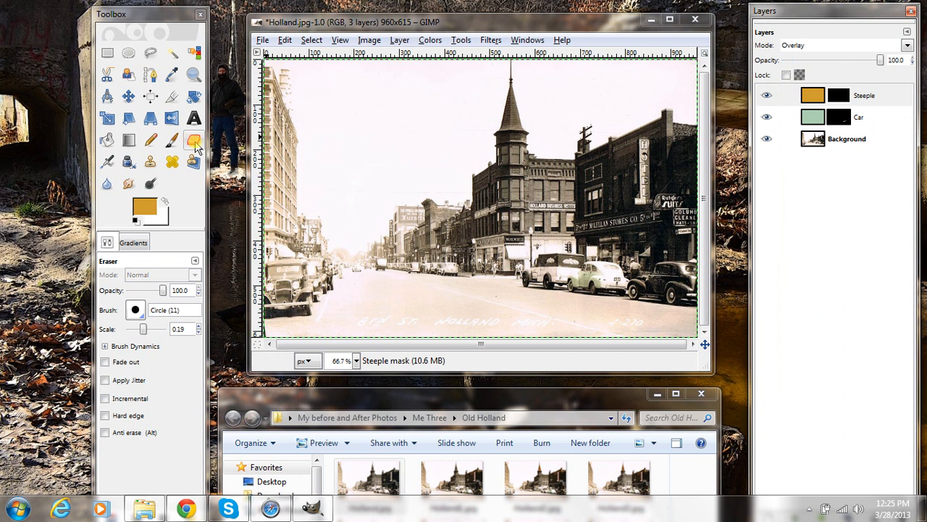
With the Eraser at scale 2.44, erase the Steeple mask over the tower's brick spire up to its tip.
{"action": "left_click", "coordinate": [356, 363]}
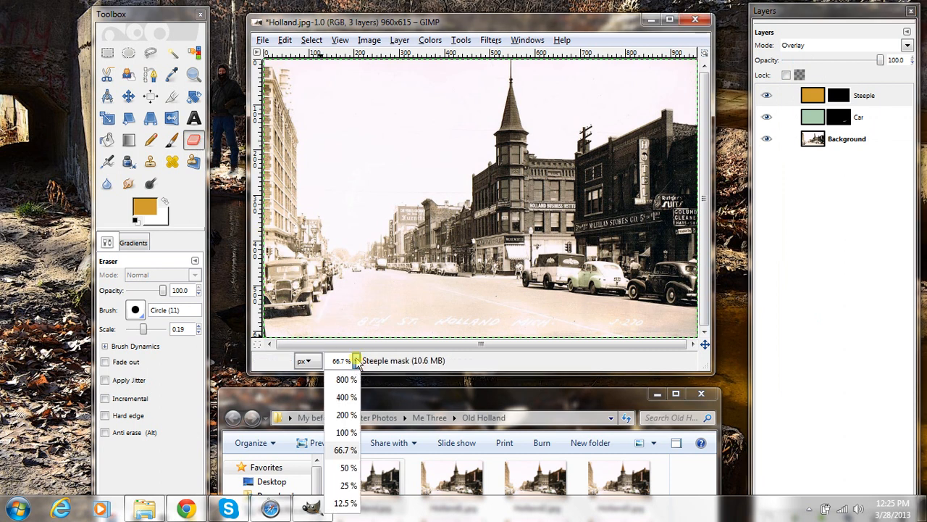
{"action": "left_click", "coordinate": [343, 398]}
{"action": "left_click_drag", "start_coordinate": [710, 206], "coordinate": [704, 118]}
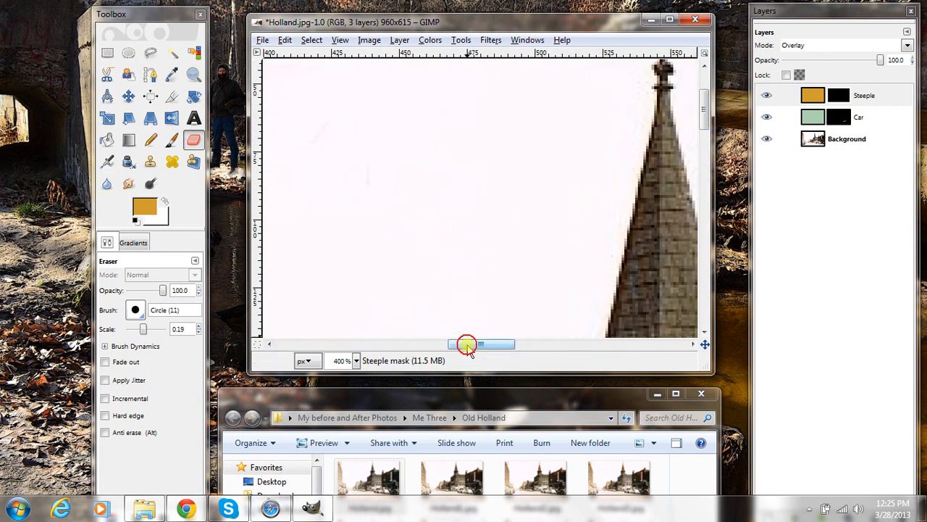
{"action": "left_click_drag", "start_coordinate": [467, 345], "coordinate": [489, 345]}
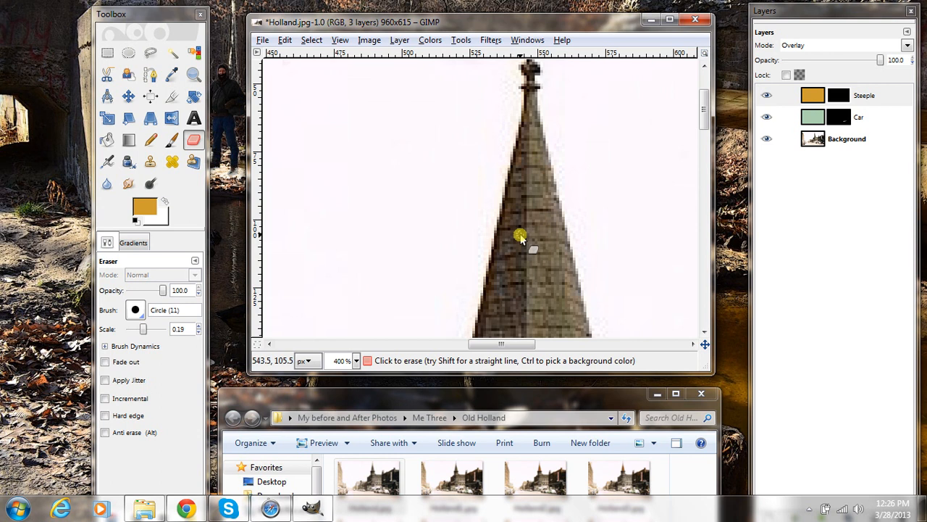
{"action": "left_click_drag", "start_coordinate": [538, 266], "coordinate": [534, 299]}
{"action": "left_click_drag", "start_coordinate": [148, 330], "coordinate": [155, 329]}
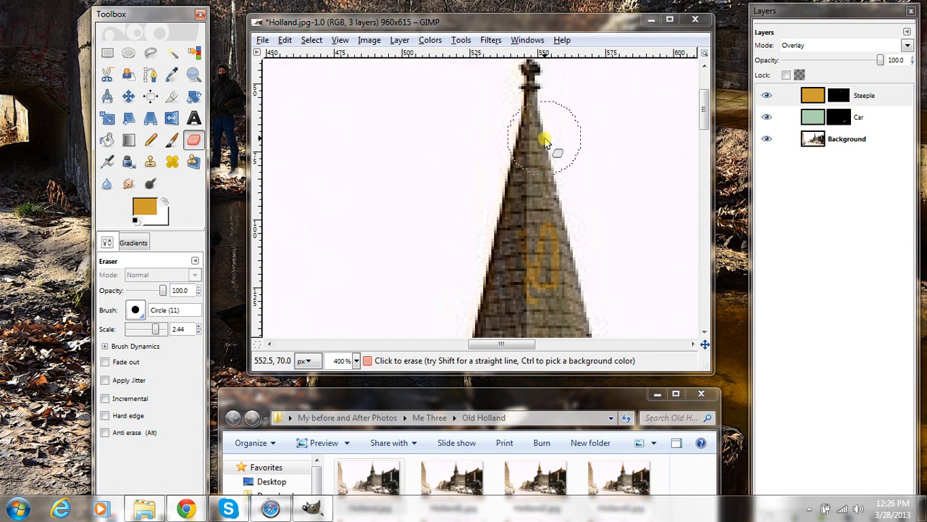
{"action": "mouse_move", "coordinate": [547, 141]}
{"action": "left_mouse_down"}
{"action": "mouse_move", "coordinate": [531, 206]}
{"action": "mouse_move", "coordinate": [516, 229]}
{"action": "mouse_move", "coordinate": [550, 252]}
{"action": "mouse_move", "coordinate": [505, 298]}
{"action": "mouse_move", "coordinate": [589, 296]}
{"action": "mouse_move", "coordinate": [463, 308]}
{"action": "mouse_move", "coordinate": [565, 314]}
{"action": "mouse_move", "coordinate": [561, 214]}
{"action": "mouse_move", "coordinate": [539, 118]}
{"action": "left_mouse_up"}
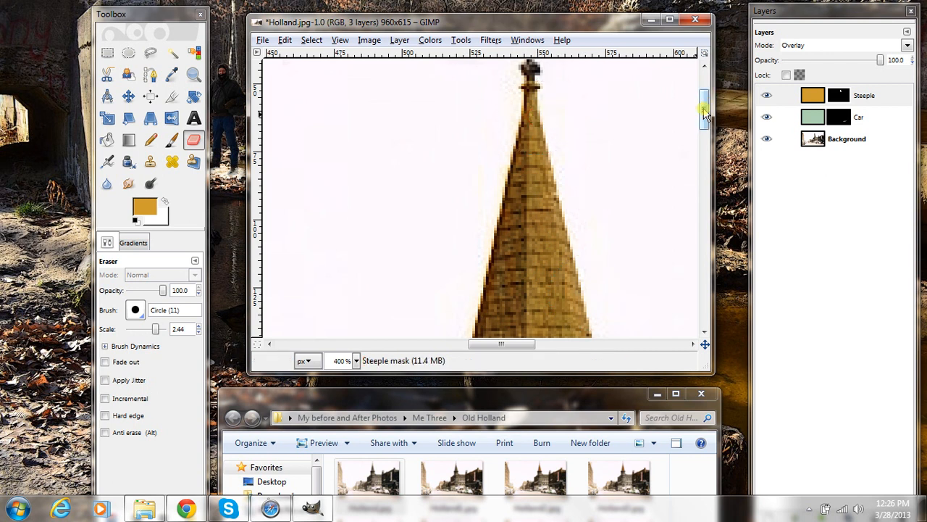
{"action": "left_click_drag", "start_coordinate": [703, 107], "coordinate": [705, 85]}
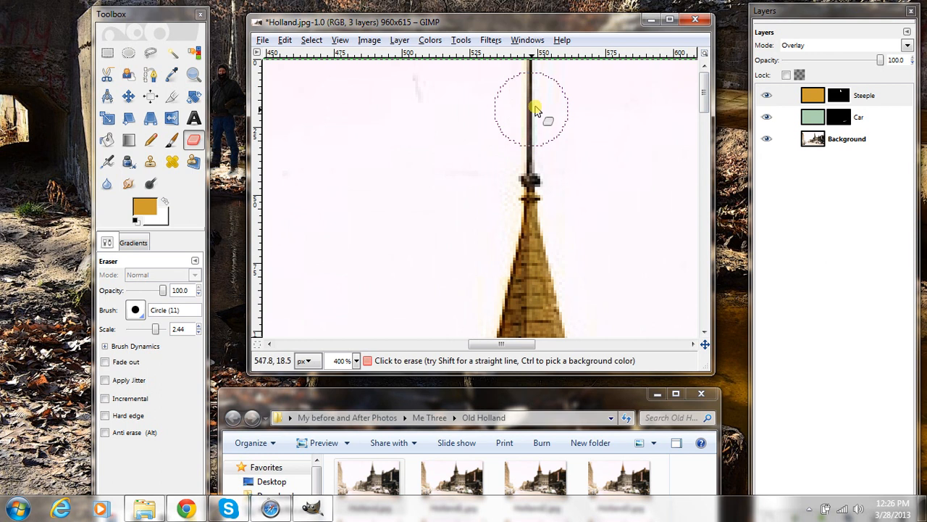
With the Eraser at scale 0.69, erase the Steeple mask over the spire's flared base and undo the stray stroke.
{"action": "left_click_drag", "start_coordinate": [704, 97], "coordinate": [703, 137]}
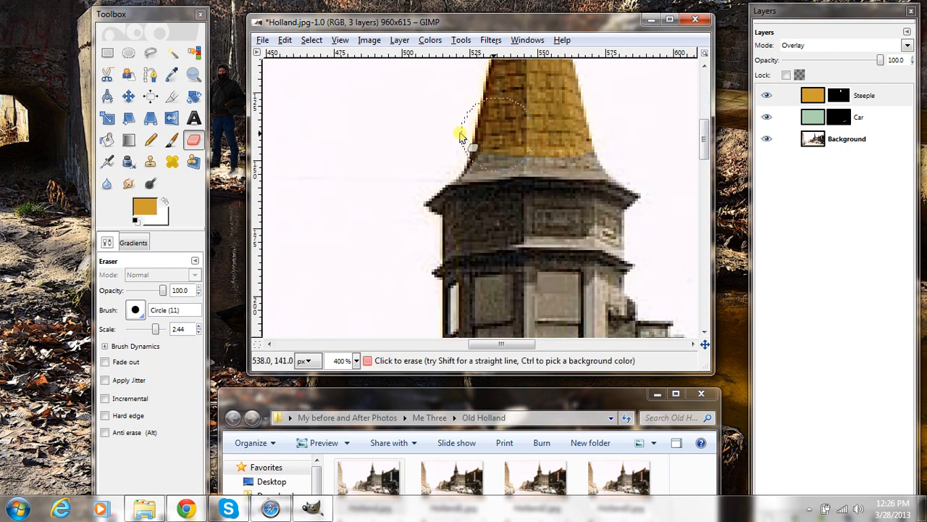
{"action": "left_click_drag", "start_coordinate": [155, 333], "coordinate": [149, 329]}
{"action": "mouse_move", "coordinate": [478, 154]}
{"action": "left_mouse_down"}
{"action": "mouse_move", "coordinate": [581, 155]}
{"action": "mouse_move", "coordinate": [534, 149]}
{"action": "mouse_move", "coordinate": [454, 166]}
{"action": "mouse_move", "coordinate": [615, 172]}
{"action": "mouse_move", "coordinate": [513, 165]}
{"action": "mouse_move", "coordinate": [459, 182]}
{"action": "mouse_move", "coordinate": [456, 170]}
{"action": "mouse_move", "coordinate": [562, 154]}
{"action": "mouse_move", "coordinate": [501, 165]}
{"action": "mouse_move", "coordinate": [517, 155]}
{"action": "mouse_move", "coordinate": [500, 168]}
{"action": "mouse_move", "coordinate": [509, 140]}
{"action": "mouse_move", "coordinate": [642, 119]}
{"action": "mouse_move", "coordinate": [529, 159]}
{"action": "mouse_move", "coordinate": [551, 239]}
{"action": "mouse_move", "coordinate": [484, 222]}
{"action": "mouse_move", "coordinate": [417, 239]}
{"action": "mouse_move", "coordinate": [469, 235]}
{"action": "left_mouse_up"}
{"action": "key", "text": "ctrl+z"}
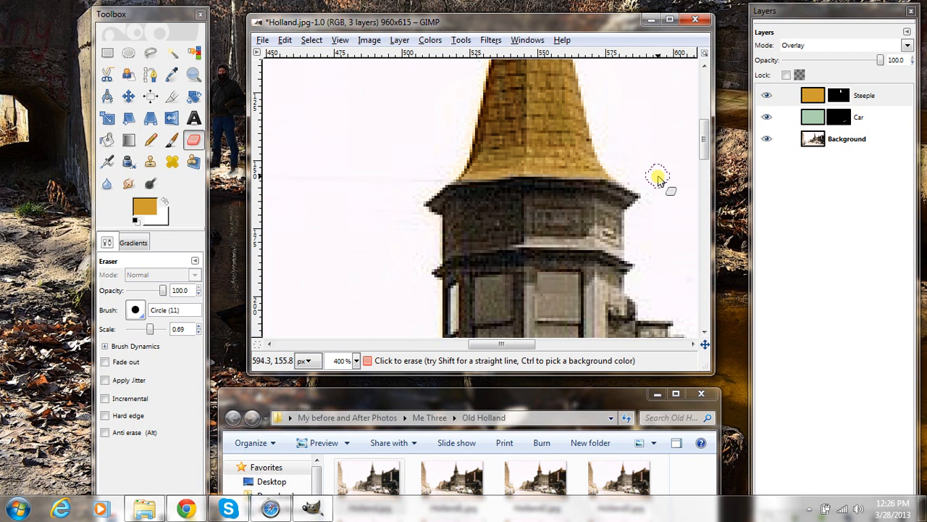
{"action": "left_click", "coordinate": [355, 361]}
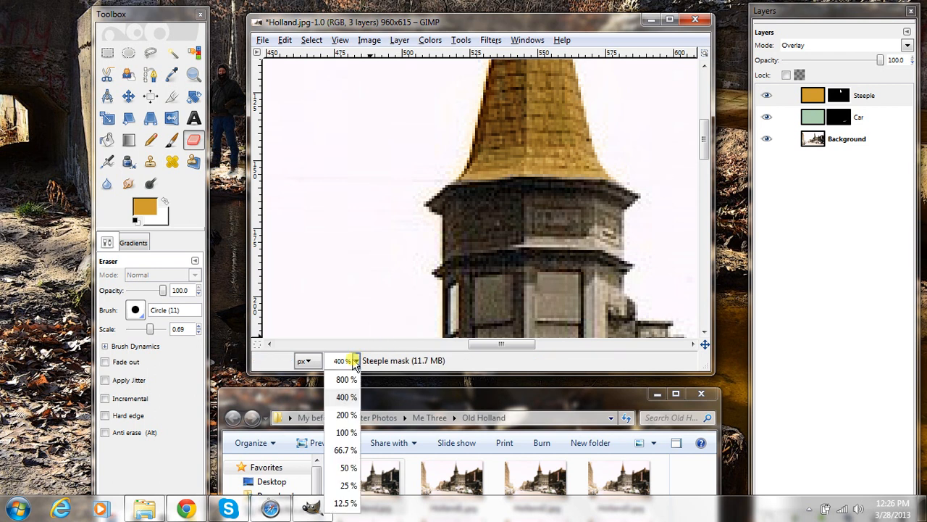
{"action": "left_click", "coordinate": [344, 451]}
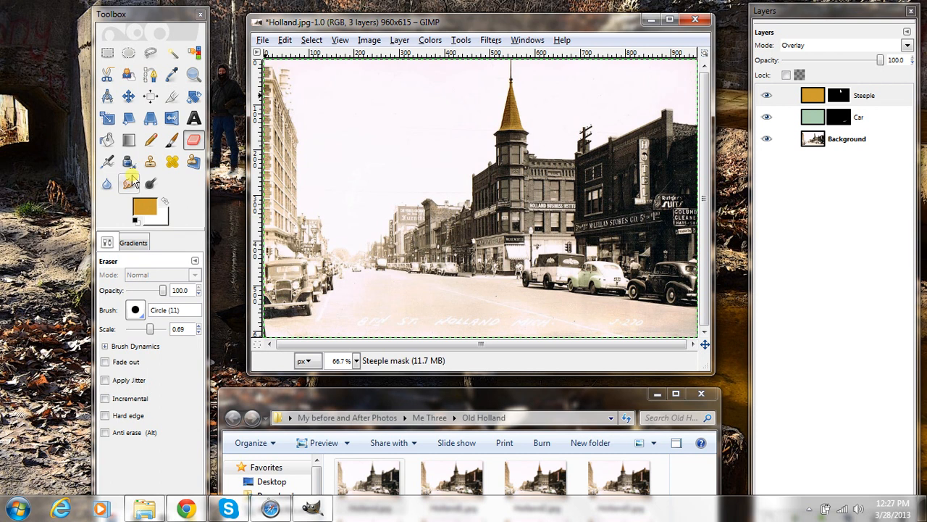
Set the foreground color to the saved red f40b0b and make the Steeple layer's color fill active instead of its mask.
{"action": "left_click", "coordinate": [143, 214]}
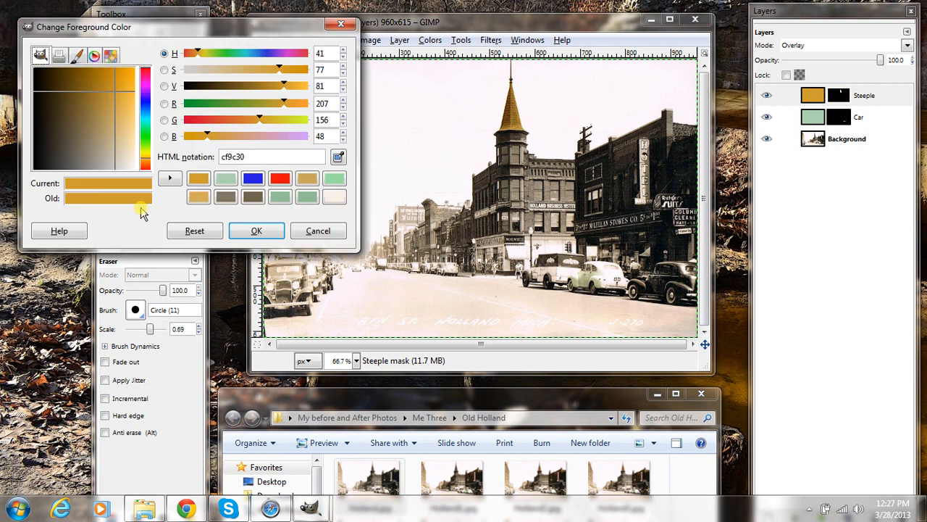
{"action": "left_click", "coordinate": [281, 182]}
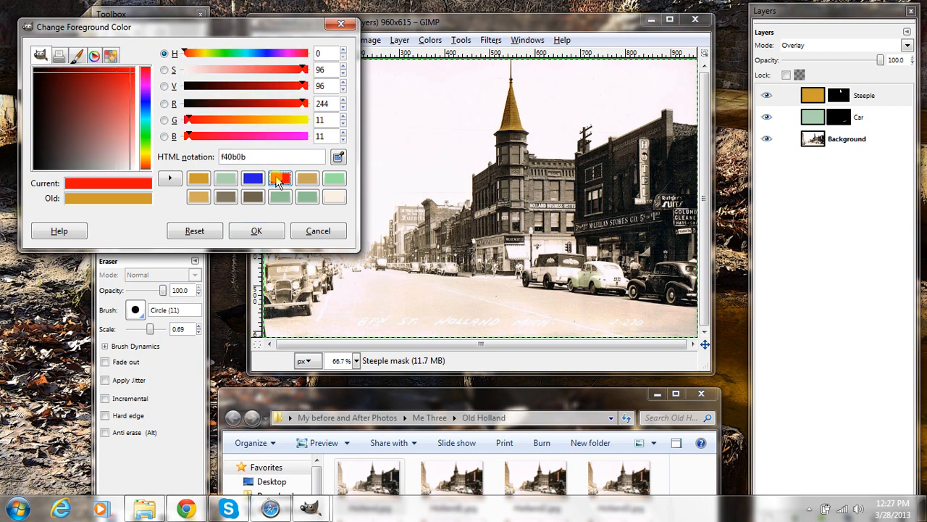
{"action": "left_click", "coordinate": [255, 232]}
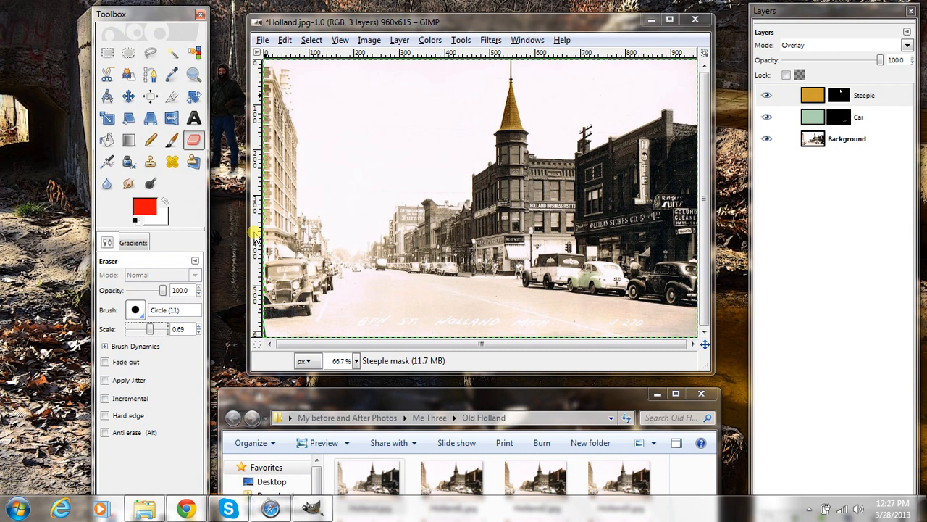
{"action": "left_click", "coordinate": [815, 99]}
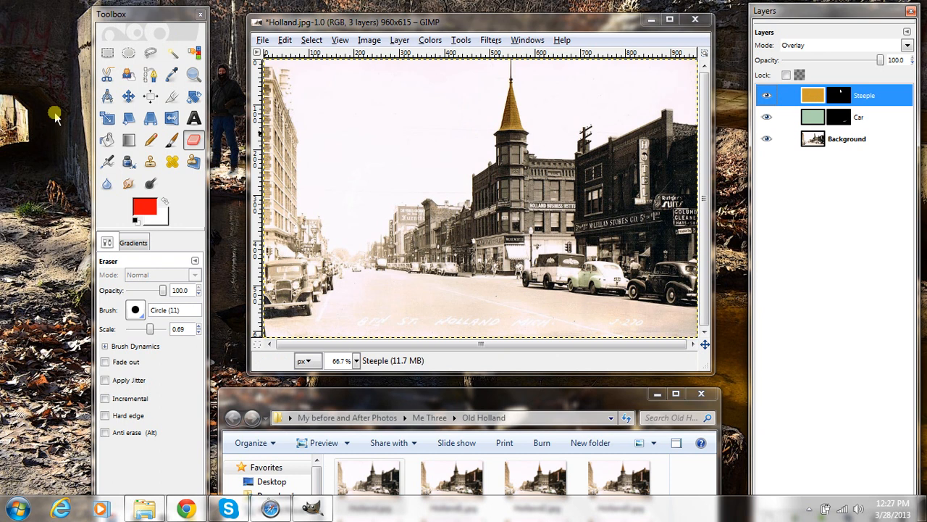
Bucket-fill the Steeple layer with the red foreground color.
{"action": "left_click", "coordinate": [106, 140]}
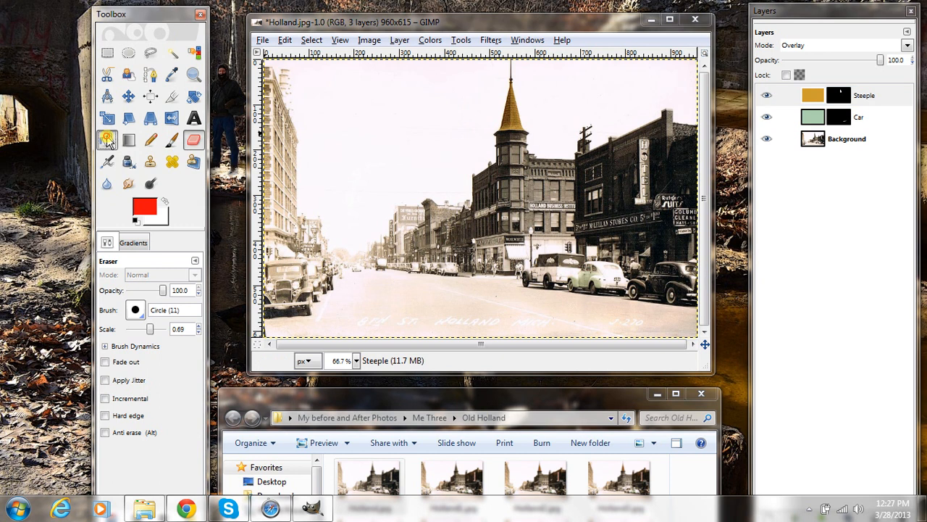
{"action": "left_click", "coordinate": [390, 127]}
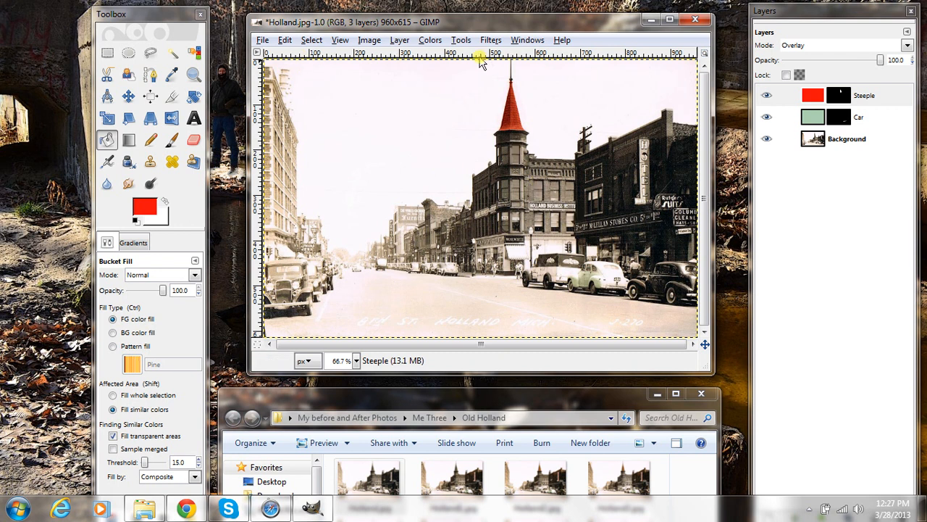
Start saving the image under a new name, Holland55.jpg, in the Old Holland folder.
{"action": "left_click", "coordinate": [263, 40]}
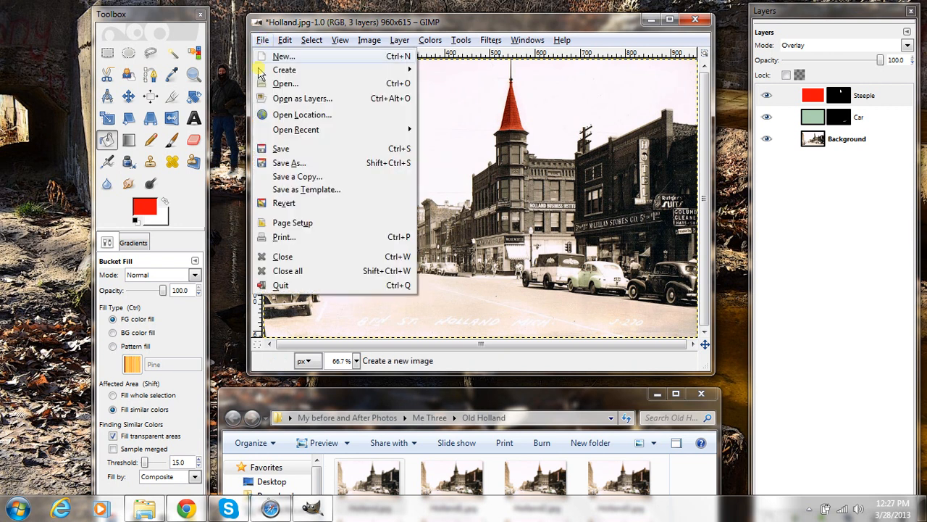
{"action": "left_click", "coordinate": [283, 165]}
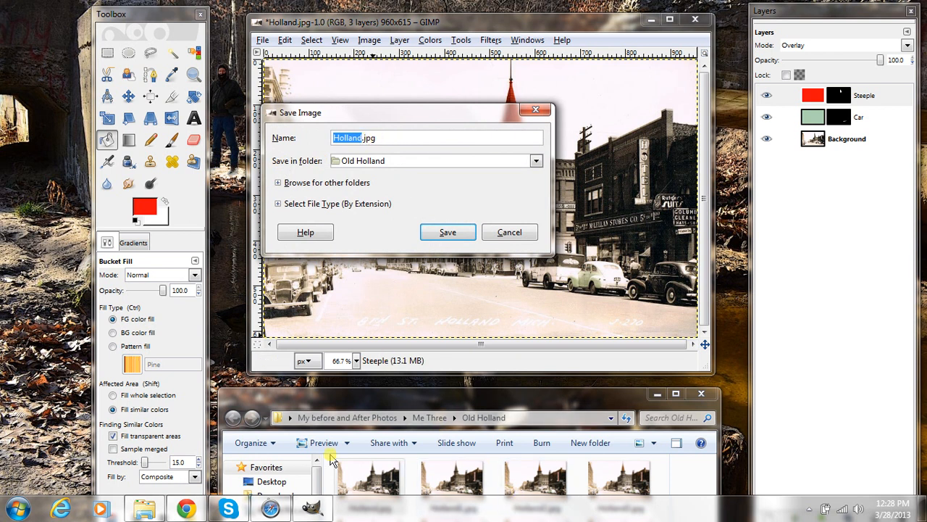
{"action": "left_click", "coordinate": [360, 137]}
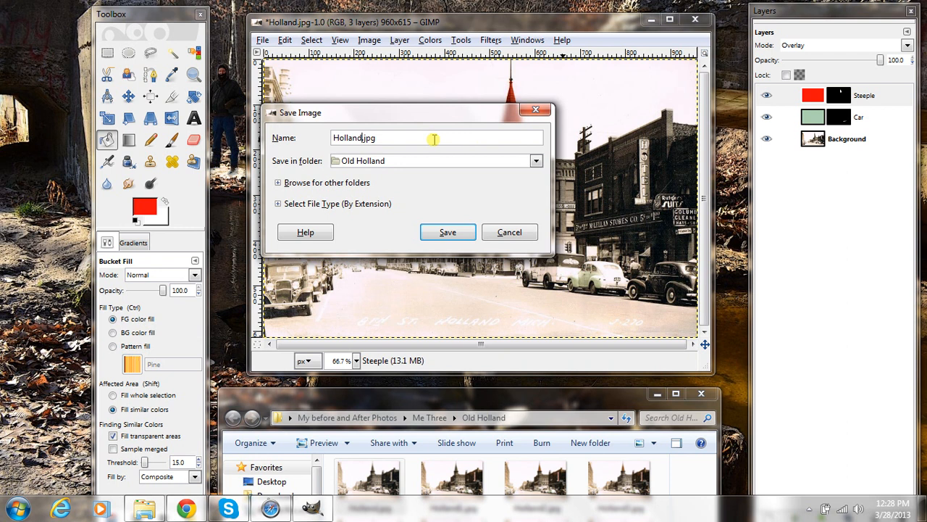
{"action": "type", "text": "55"}
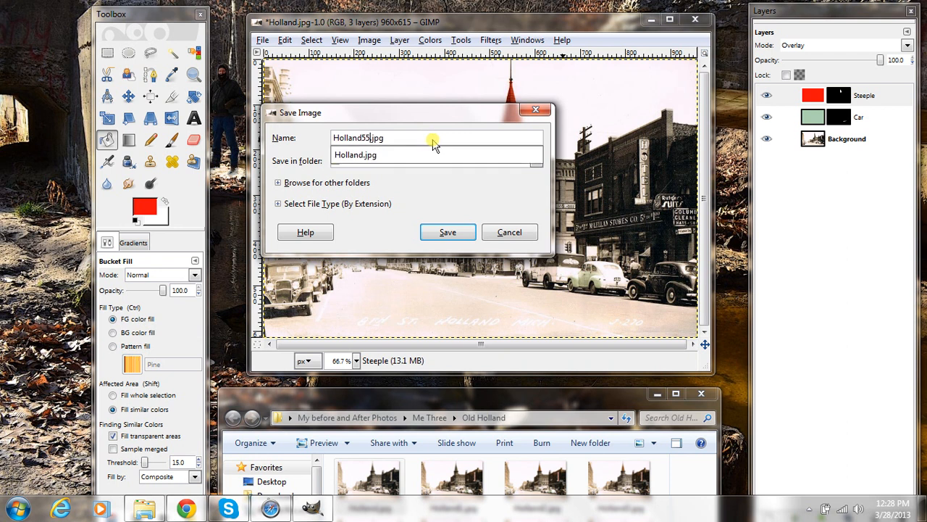
{"action": "left_click", "coordinate": [432, 138]}
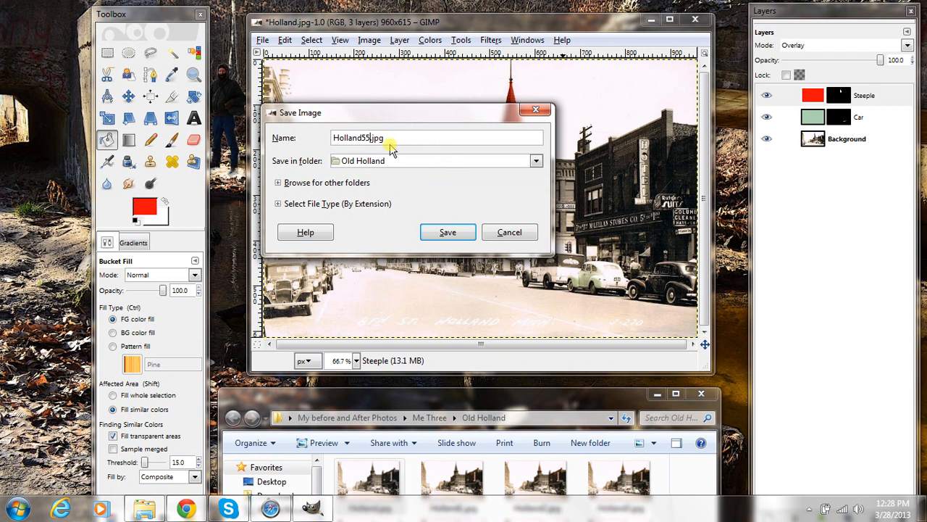
{"action": "left_click", "coordinate": [280, 204]}
{"action": "scroll", "coordinate": [464, 259], "scroll_direction": "down", "scroll_amount": 5}
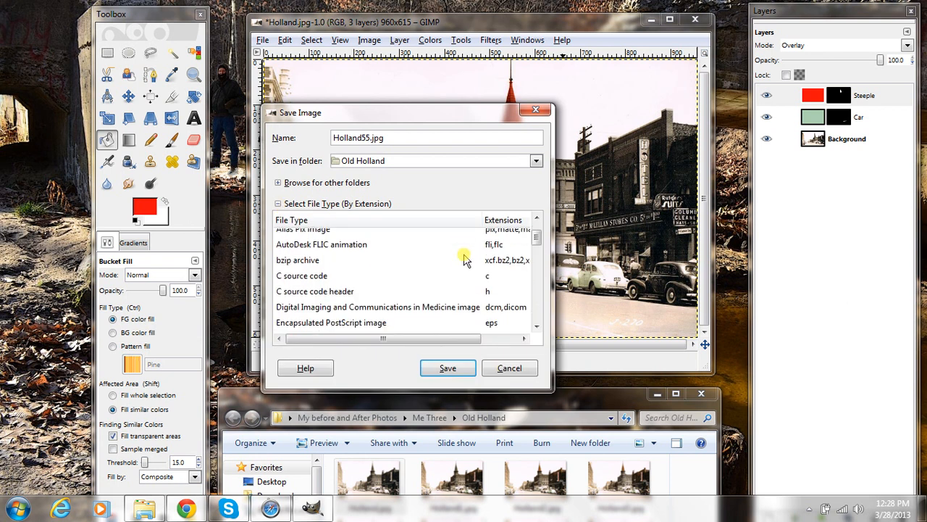
{"action": "scroll", "coordinate": [465, 259], "scroll_direction": "down", "scroll_amount": 1}
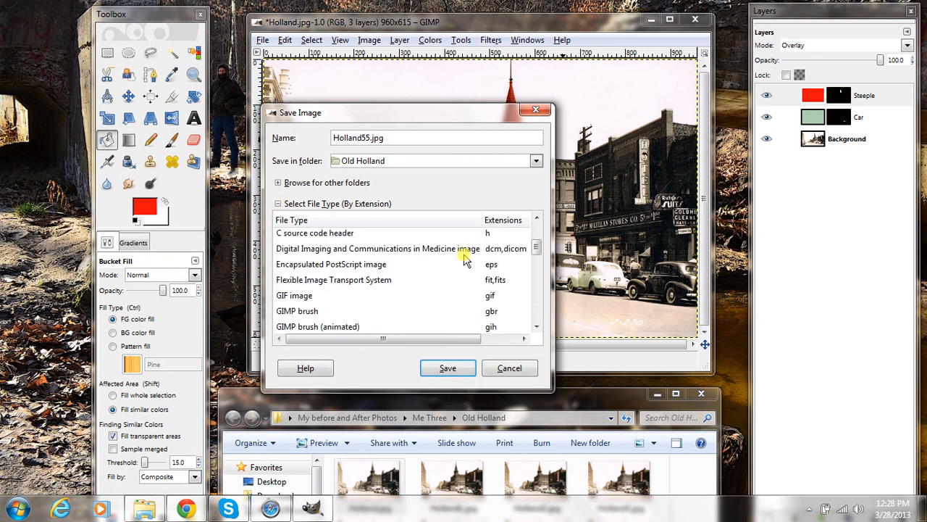
{"action": "scroll", "coordinate": [465, 258], "scroll_direction": "up", "scroll_amount": 3}
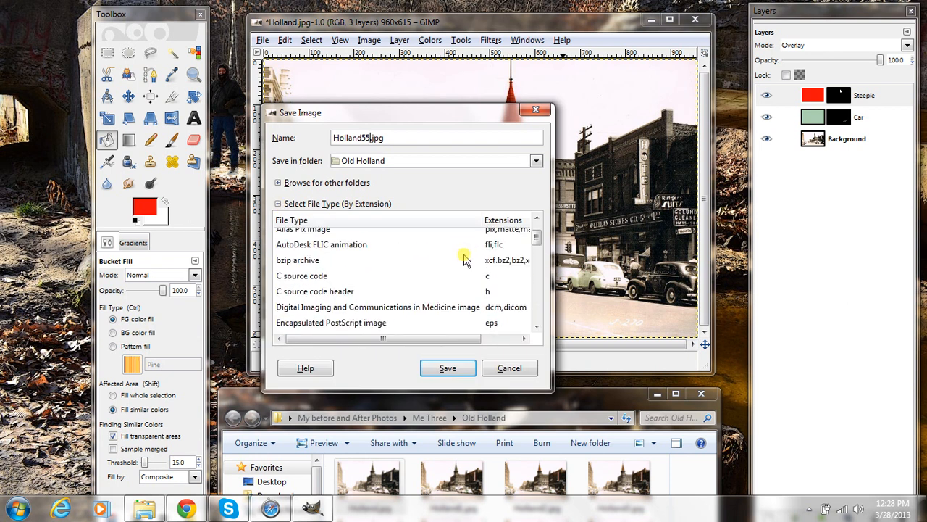
{"action": "left_click", "coordinate": [279, 205]}
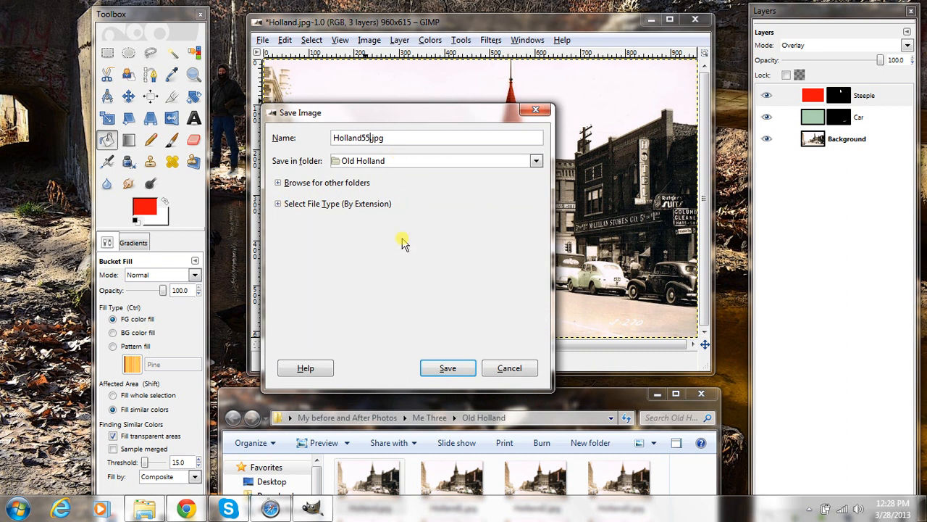
Save Holland55.jpg as a flattened JPEG export with the quality set to 100.
{"action": "left_click", "coordinate": [437, 370]}
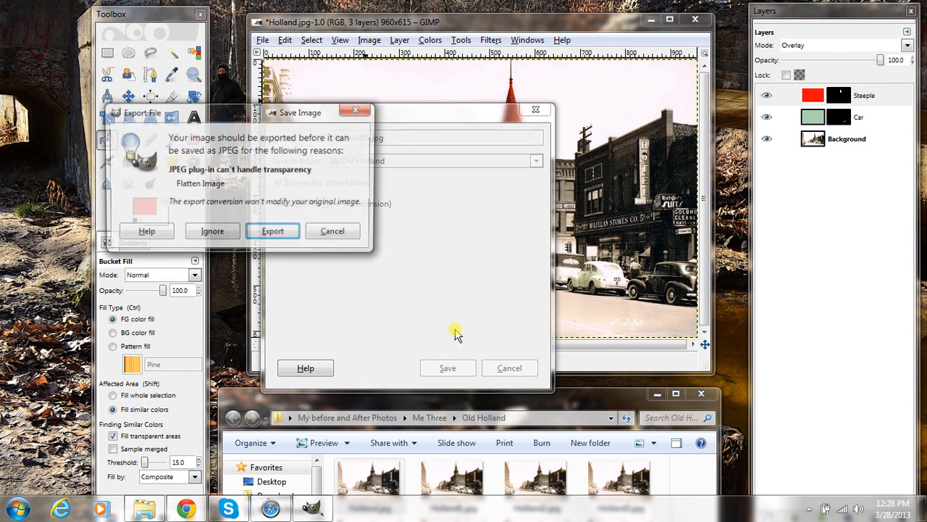
{"action": "left_click", "coordinate": [276, 233]}
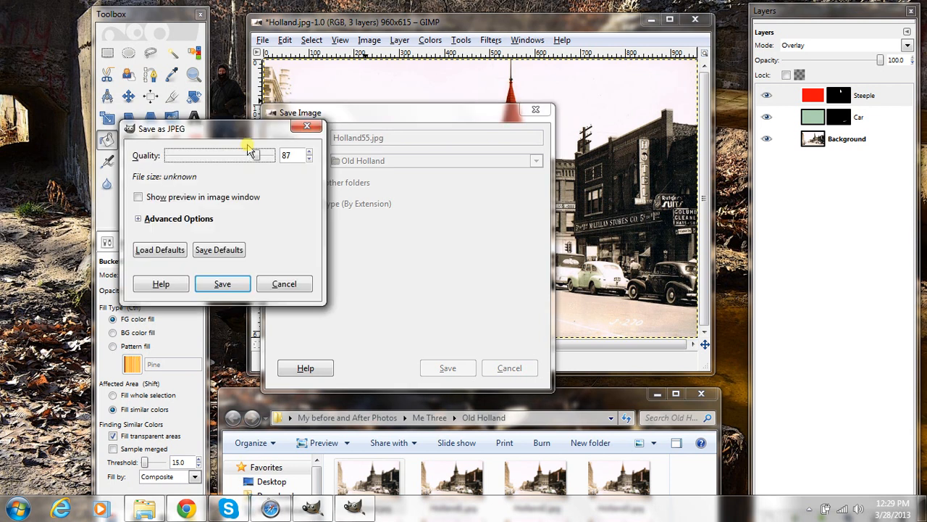
{"action": "left_click_drag", "start_coordinate": [255, 155], "coordinate": [276, 156]}
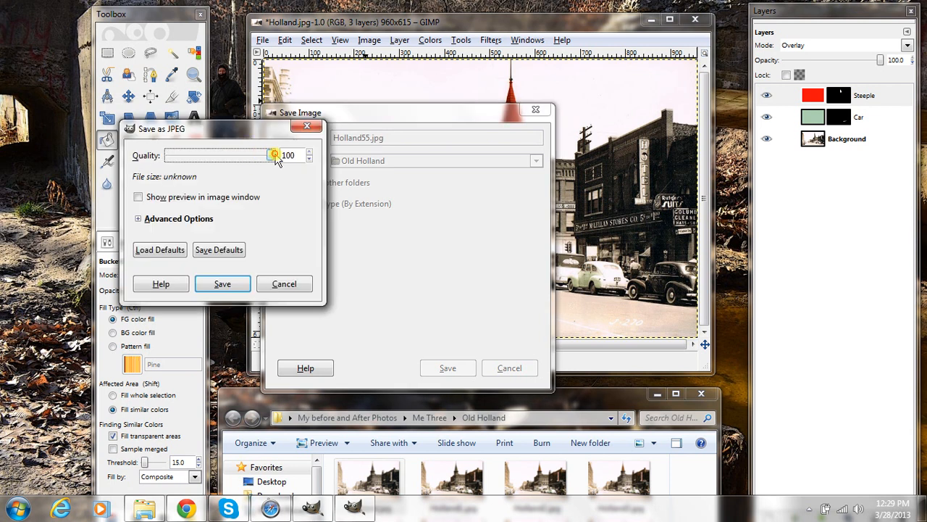
{"action": "left_click", "coordinate": [225, 283]}
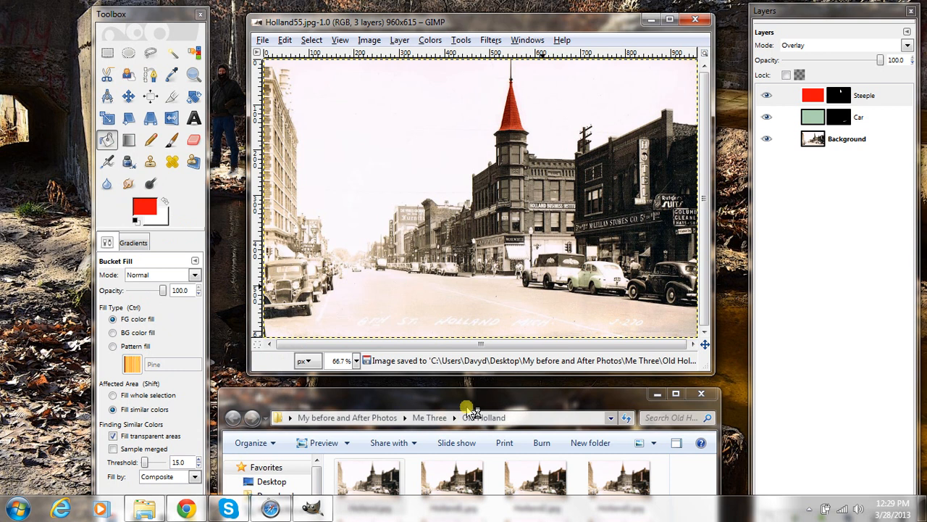
Switch to the Old Holland folder in Windows Explorer, view Holland55.jpg in the photo viewer and close it.
{"action": "left_click_drag", "start_coordinate": [464, 402], "coordinate": [475, 127]}
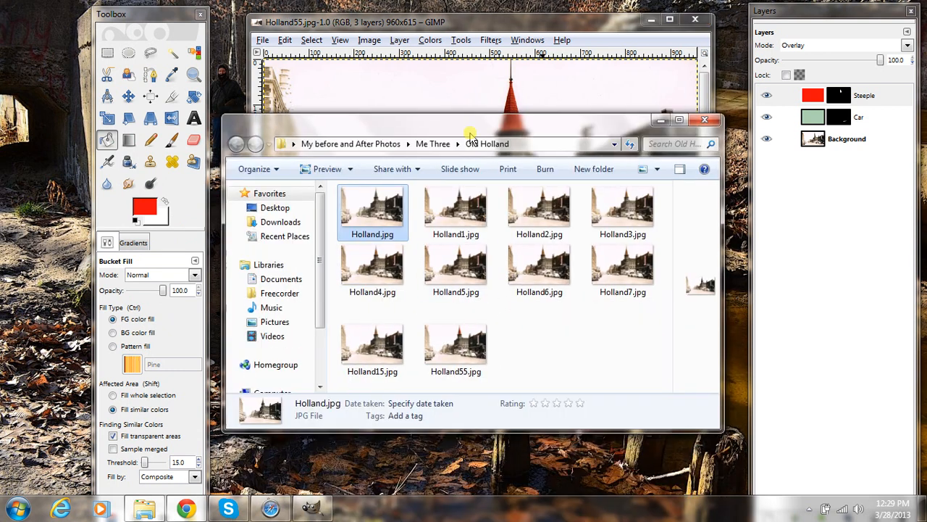
{"action": "left_click", "coordinate": [467, 351]}
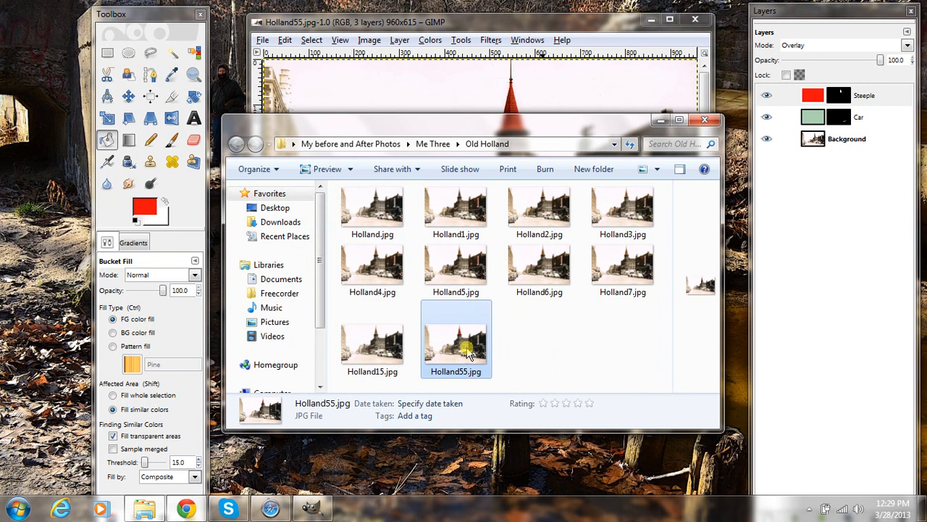
{"action": "double_click", "coordinate": [467, 351]}
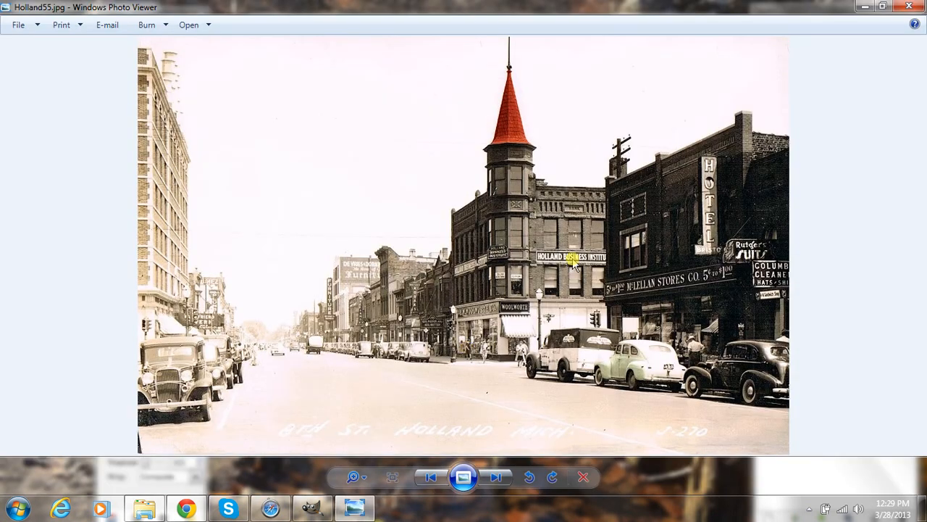
{"action": "left_click", "coordinate": [915, 7]}
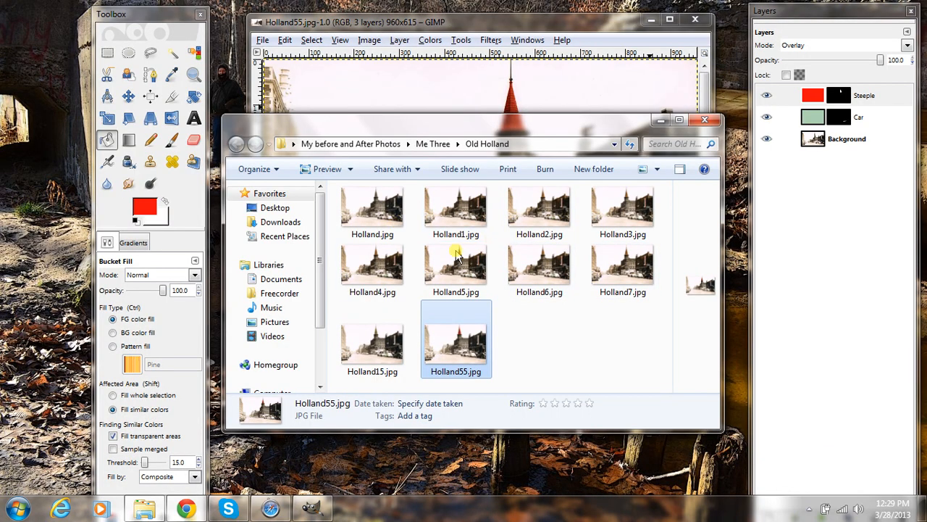
Open Holland7.jpg from the Old Holland folder for viewing.
{"action": "double_click", "coordinate": [631, 268]}
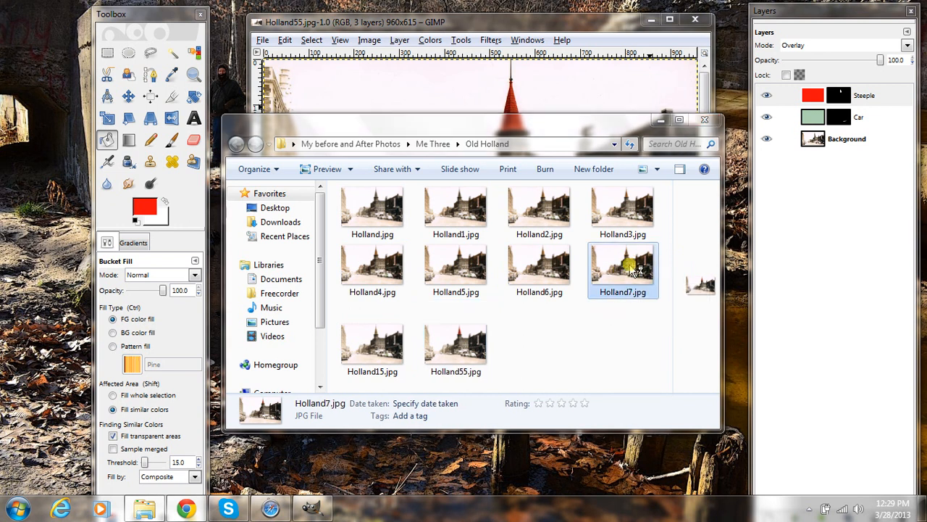